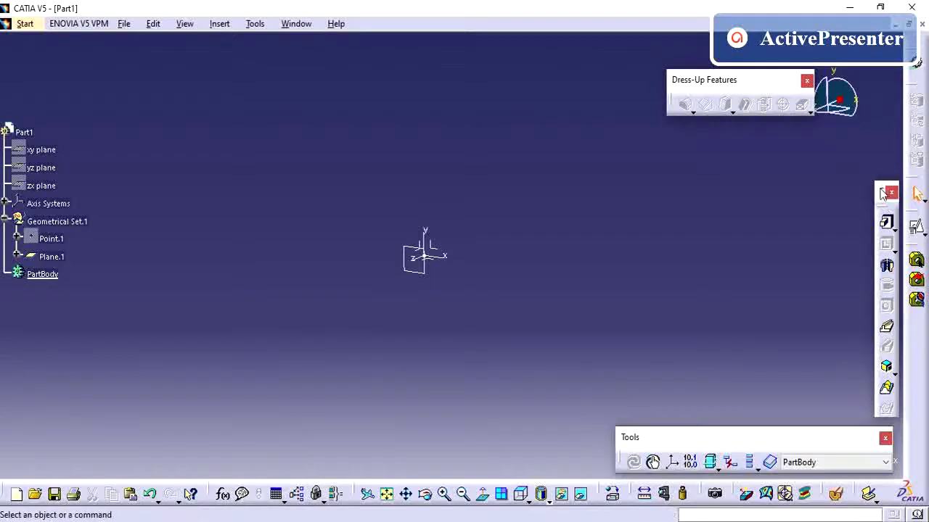
# Step: Dock the Sketch-Based Features toolbar and reorient the 3D view
pyautogui.moveTo(880, 195)
pyautogui.mouseDown()
pyautogui.moveTo(647, 74)
pyautogui.moveTo(604, 25)
pyautogui.moveTo(602, 45)
pyautogui.moveTo(450, 91)
pyautogui.mouseUp()
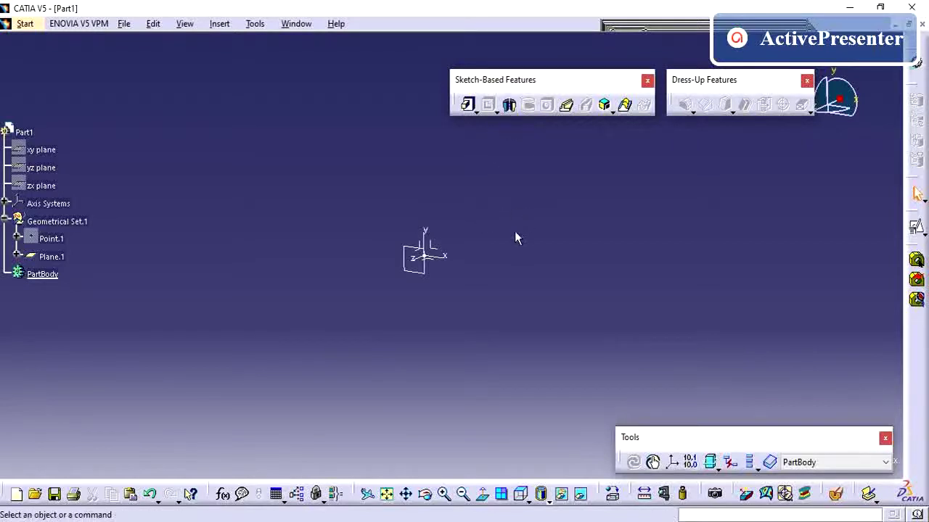
pyautogui.moveTo(514, 231); pyautogui.dragTo(515, 237, button='middle')
pyautogui.moveTo(425, 307); pyautogui.dragTo(424, 312, button='middle')
pyautogui.middleClick(479, 309)
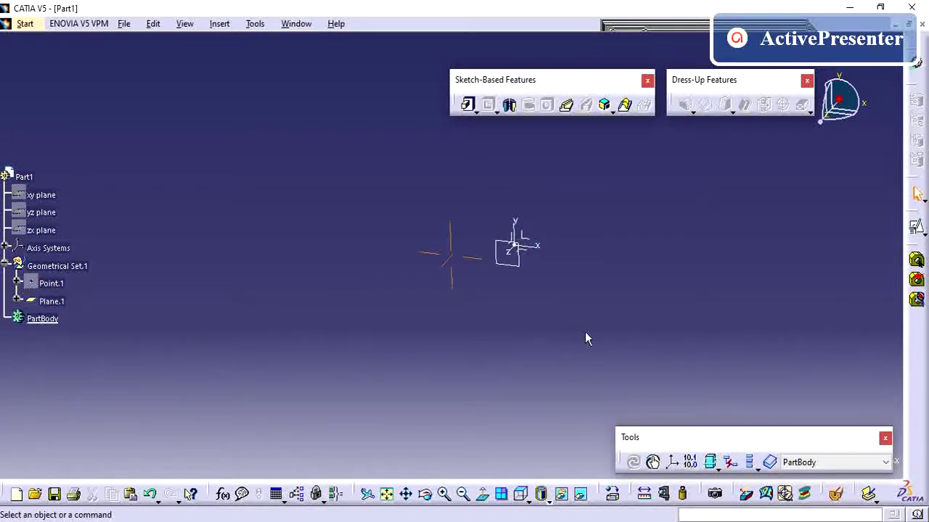
pyautogui.moveTo(584, 332); pyautogui.dragTo(580, 306, button='middle')
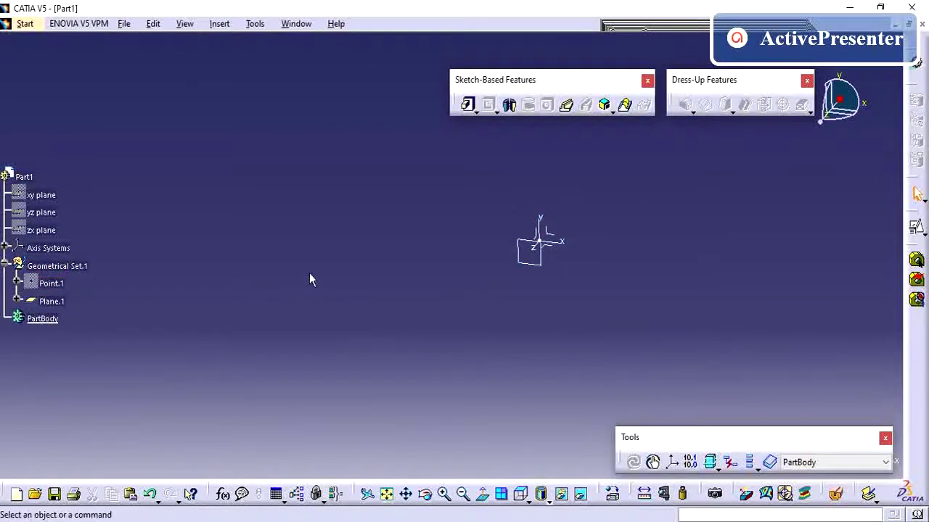
# Step: Hide Plane.1 via Hide/Show in its tree context menu
pyautogui.click(47, 256)
pyautogui.rightClick(46, 256)
pyautogui.click(111, 269)
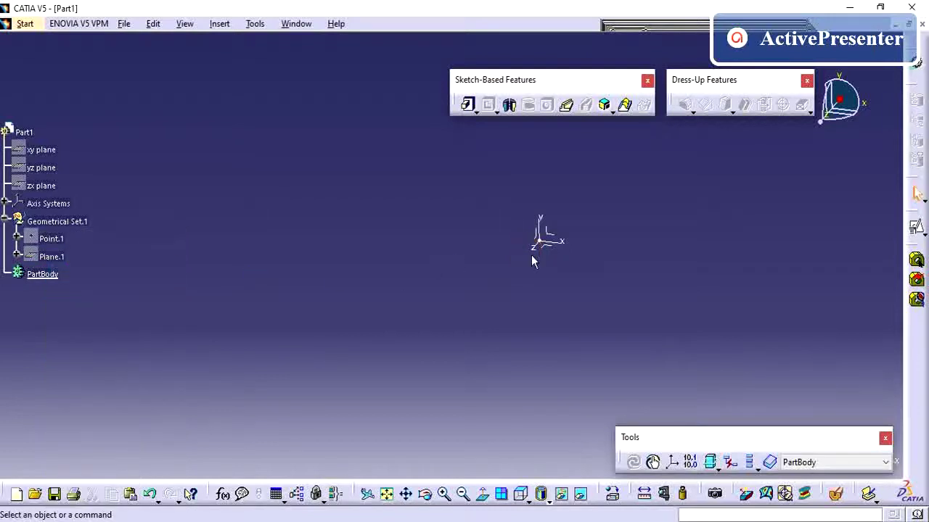
pyautogui.moveTo(657, 269); pyautogui.dragTo(461, 303, button='middle')
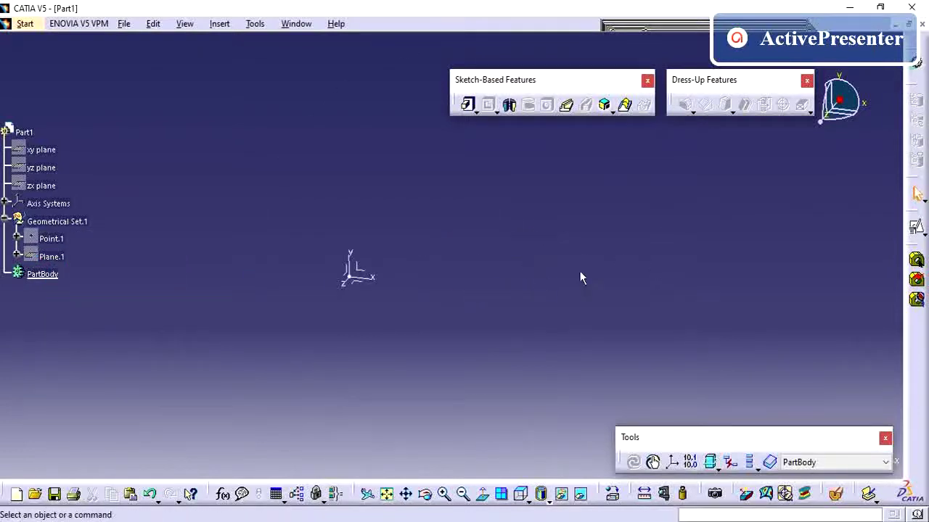
# Step: Start a Positioned Sketch with the YZ plane as its support
pyautogui.click(916, 231)
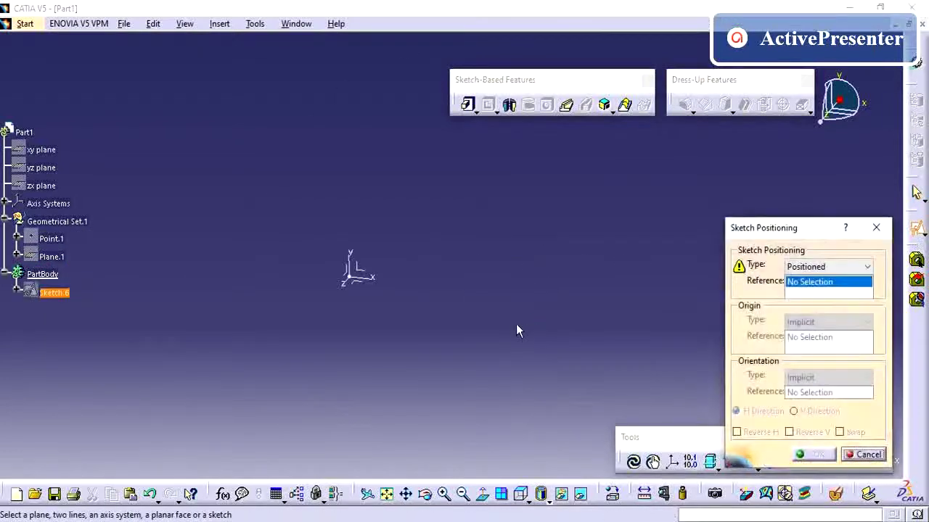
pyautogui.moveTo(373, 336); pyautogui.dragTo(476, 293, button='middle')
pyautogui.moveTo(496, 338); pyautogui.dragTo(429, 178, button='middle')
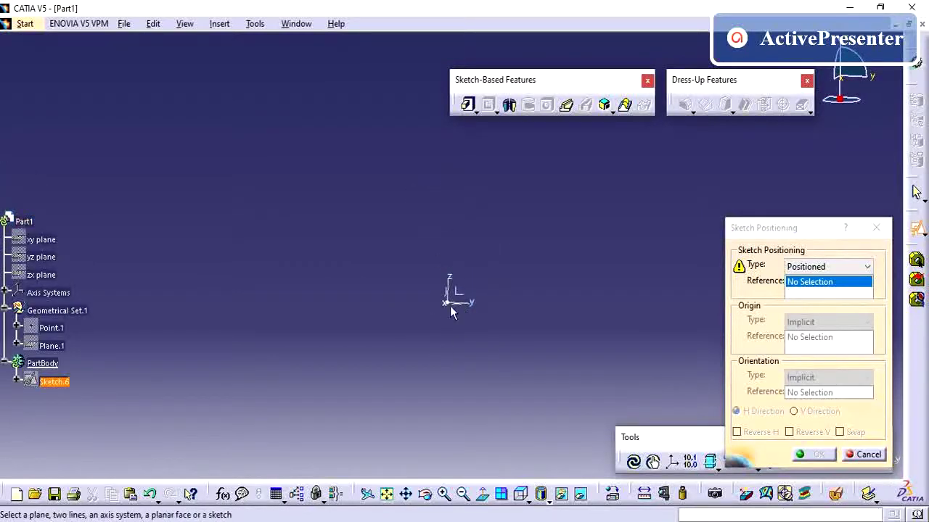
pyautogui.moveTo(441, 286); pyautogui.dragTo(440, 290, button='middle')
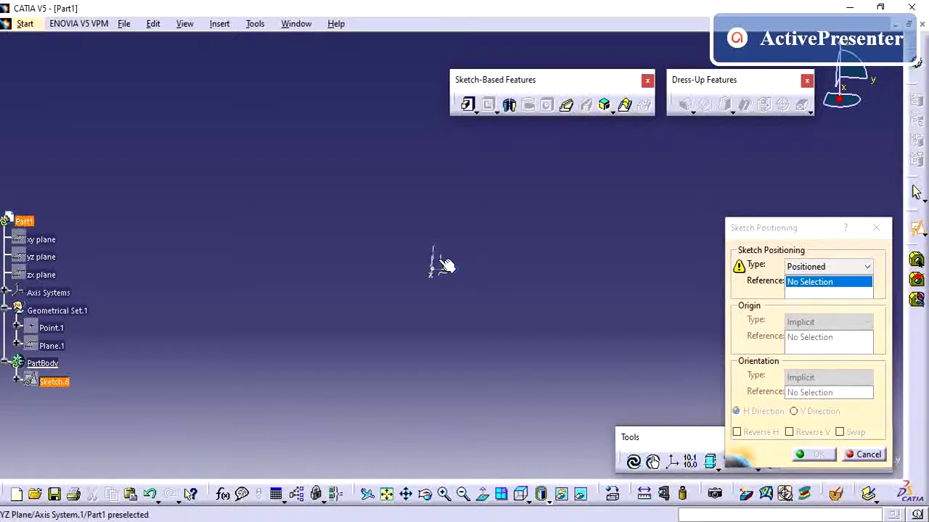
pyautogui.click(437, 259)
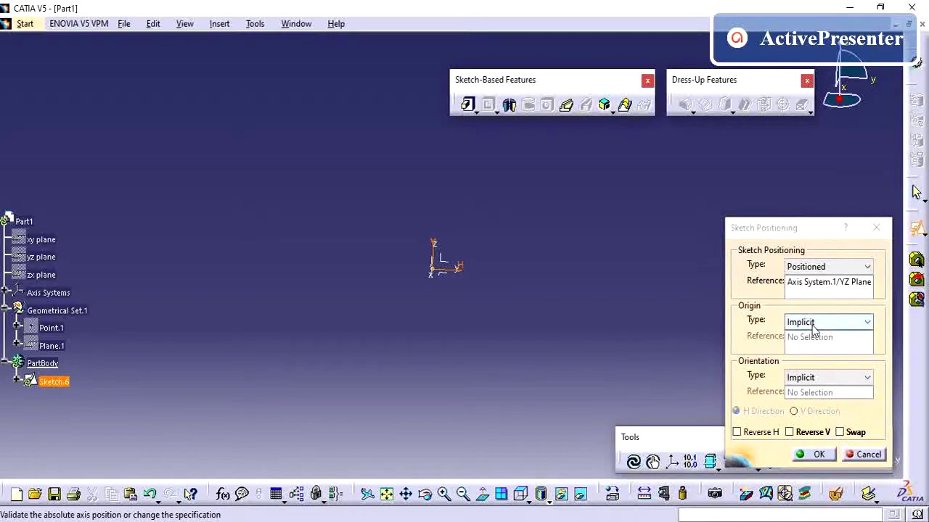
# Step: Project Point.1 as the sketch origin, keep Implicit orientation, and confirm
pyautogui.click(835, 322)
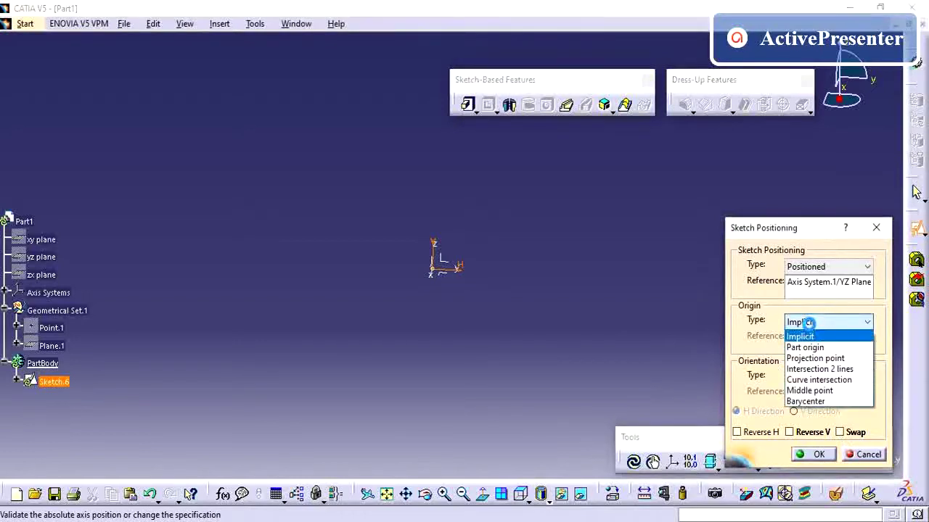
pyautogui.click(822, 358)
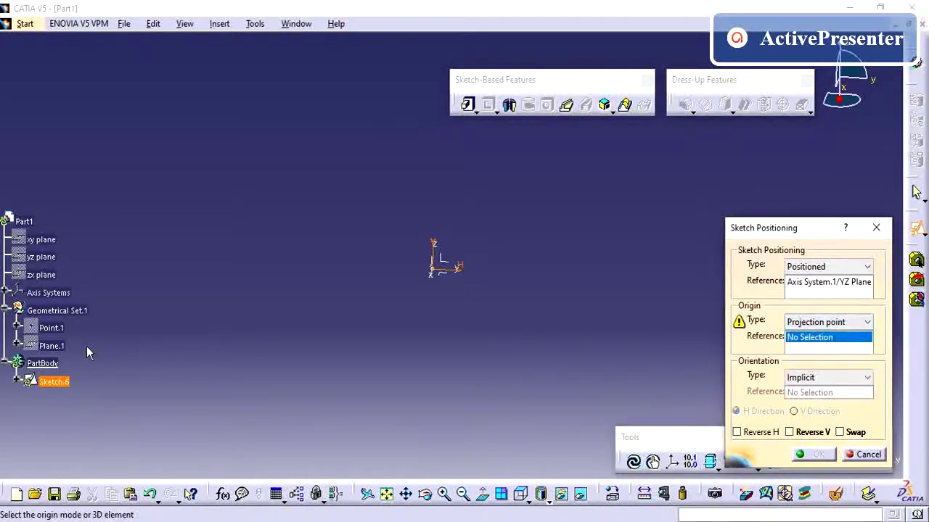
pyautogui.click(55, 330)
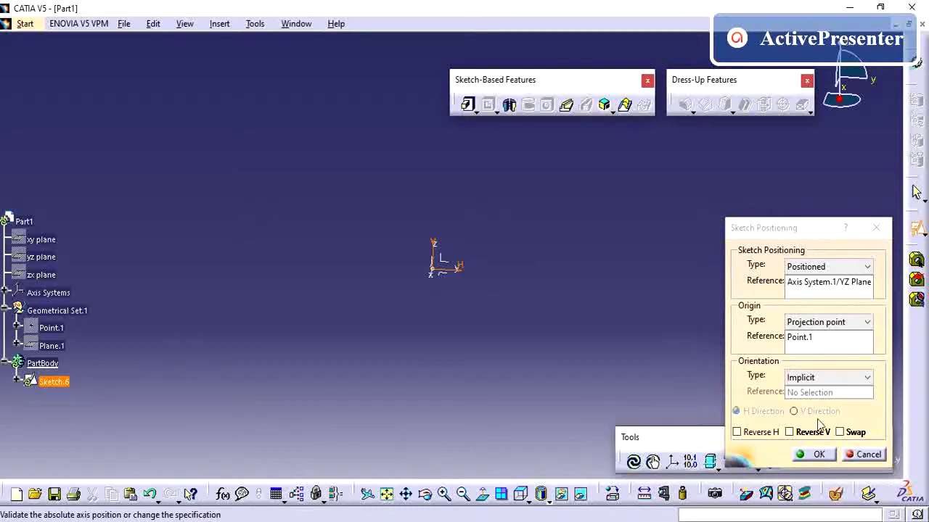
pyautogui.click(815, 378)
pyautogui.click(813, 376)
pyautogui.click(814, 376)
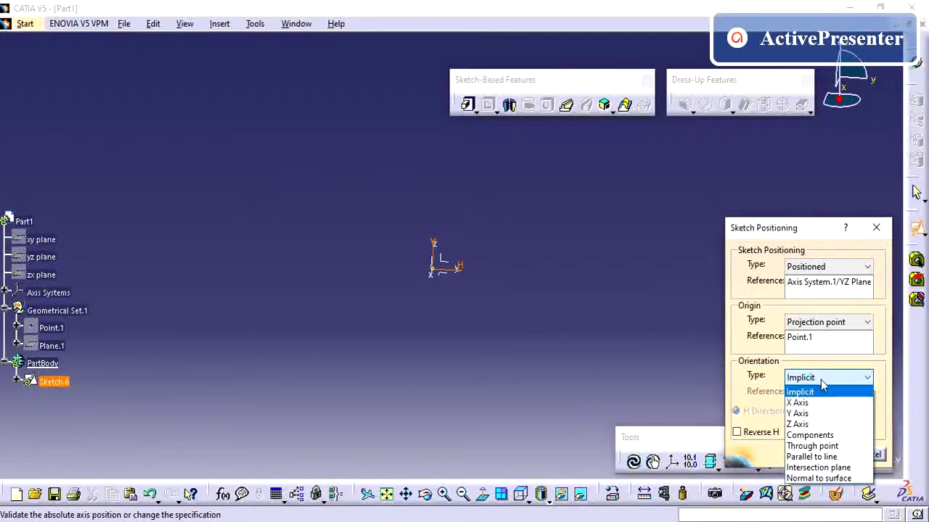
pyautogui.click(824, 383)
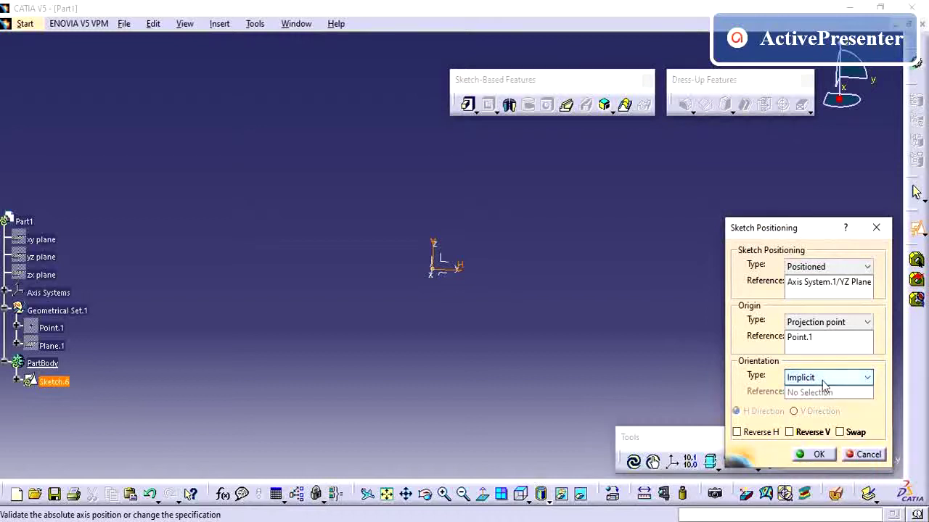
pyautogui.click(819, 455)
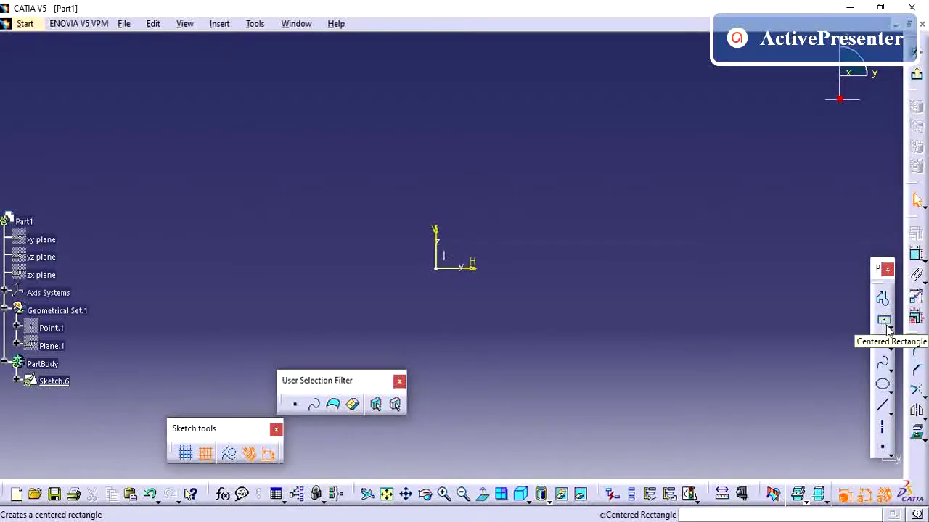
# Step: Draw a two-point rectangle from the sketch origin, roughly 10 by 30 mm
pyautogui.click(888, 324)
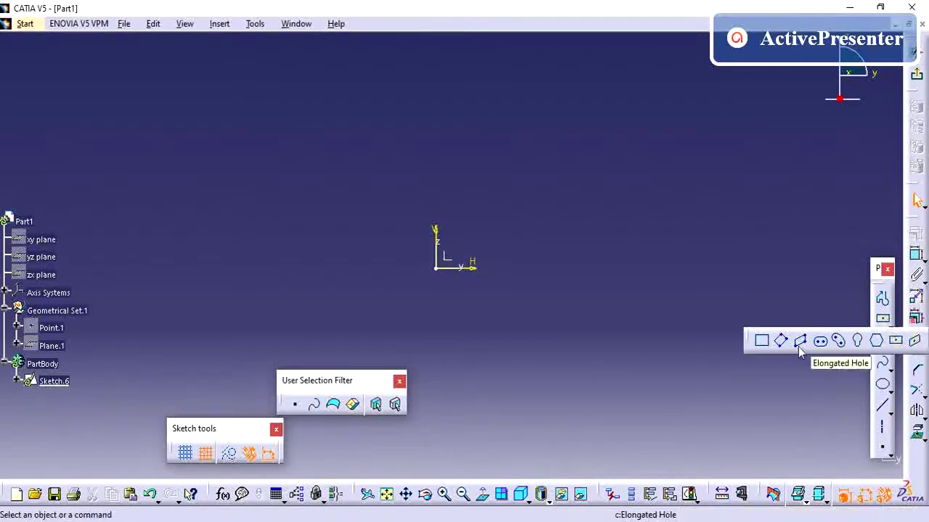
pyautogui.click(762, 342)
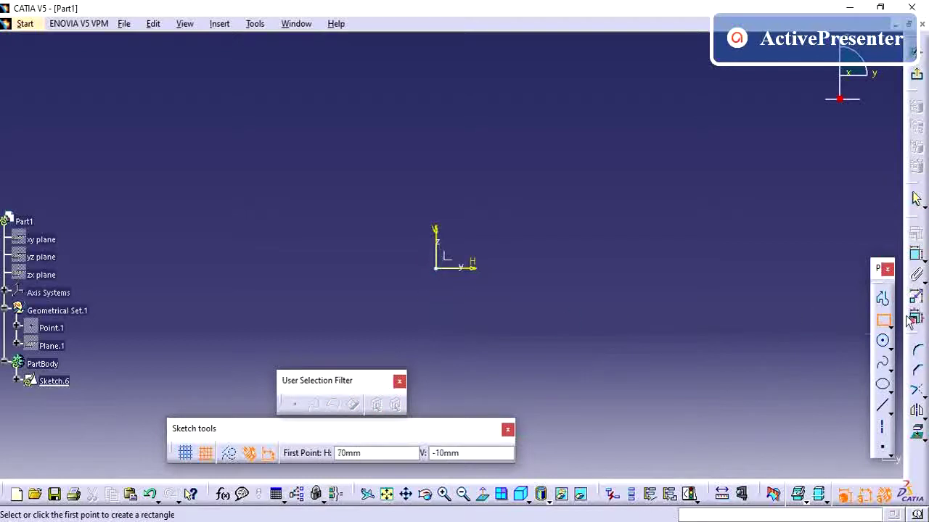
pyautogui.click(444, 270)
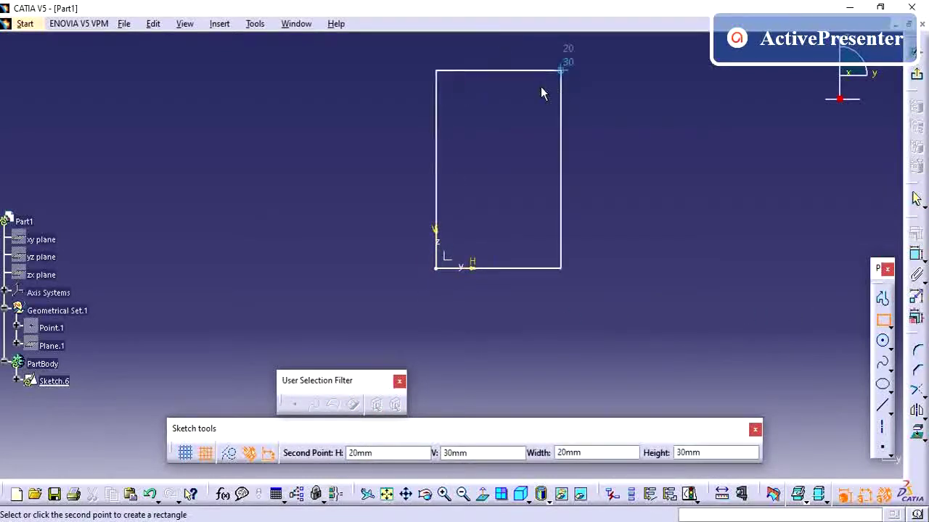
pyautogui.click(488, 62)
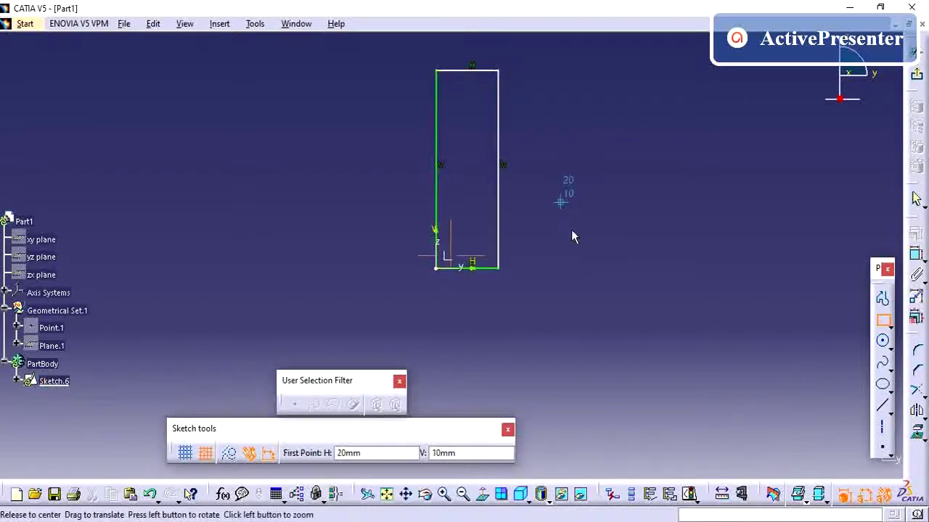
pyautogui.moveTo(571, 236)
pyautogui.mouseDown(button='middle')
pyautogui.moveTo(603, 346)
pyautogui.moveTo(603, 288)
pyautogui.mouseUp(button='middle')
pyautogui.click(603, 288)
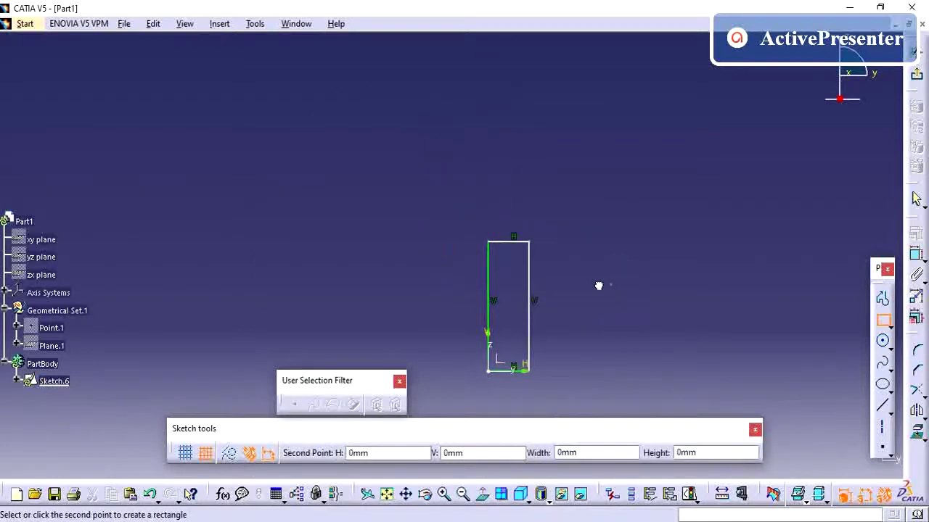
pyautogui.press('Escape')
pyautogui.moveTo(595, 329); pyautogui.dragTo(636, 174, button='middle')
pyautogui.moveTo(664, 240); pyautogui.dragTo(665, 317, button='middle')
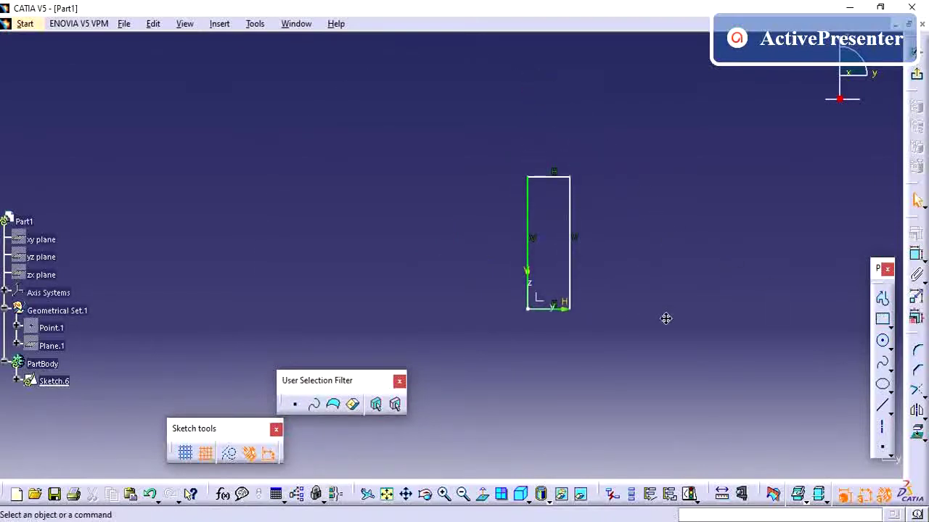
# Step: Trim, then break, the rectangle's left side
pyautogui.click(916, 392)
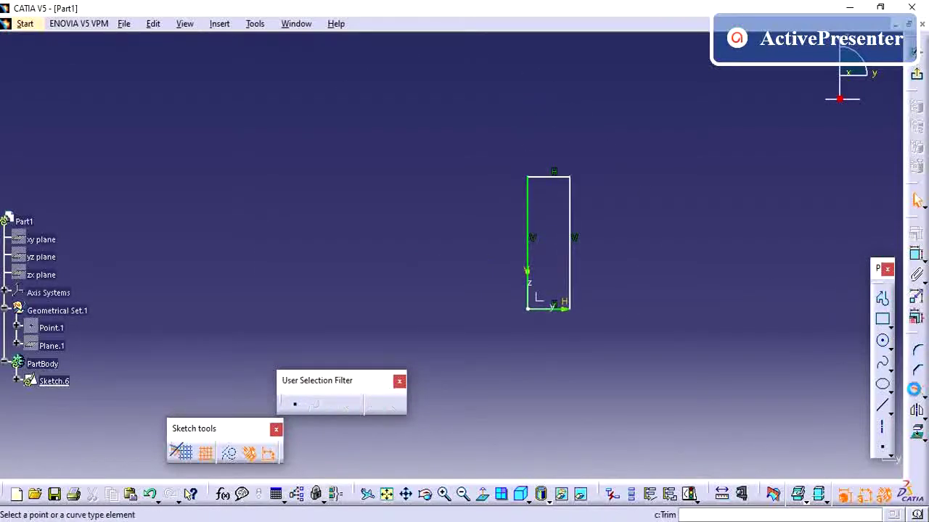
pyautogui.click(537, 210)
pyautogui.click(691, 219)
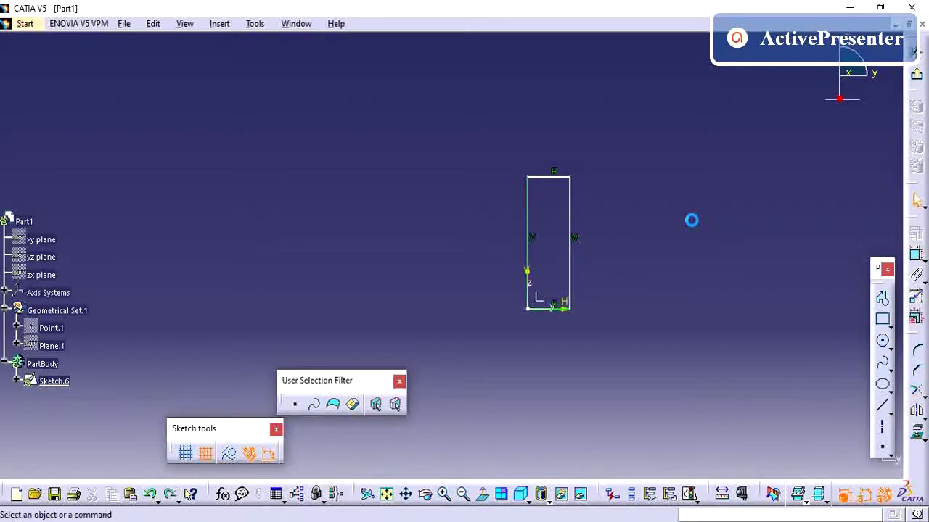
pyautogui.click(920, 394)
pyautogui.click(877, 405)
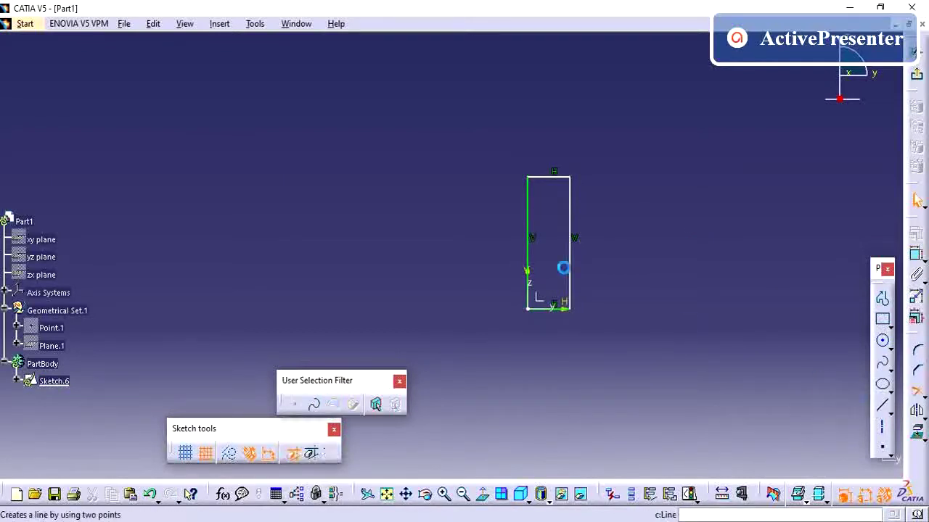
pyautogui.click(528, 194)
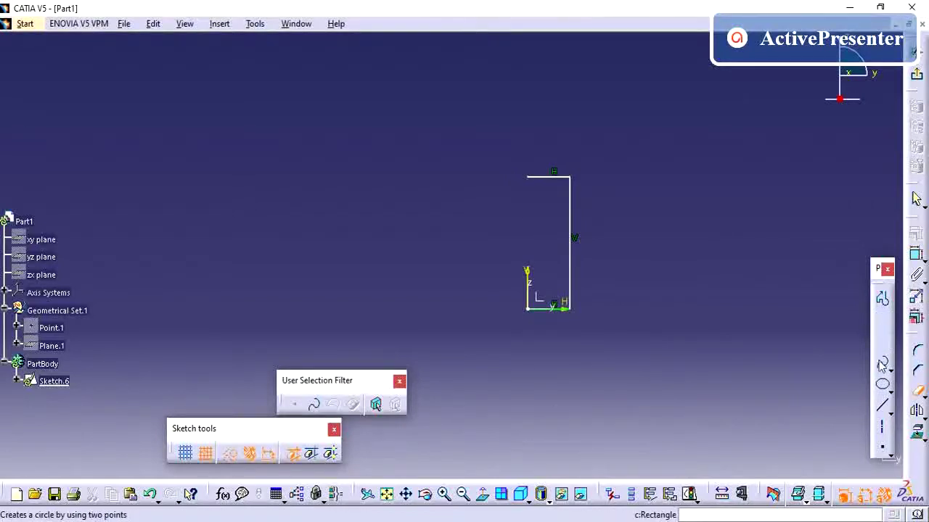
# Step: Redraw the left edge as a line from the top corner to the origin
pyautogui.click(883, 406)
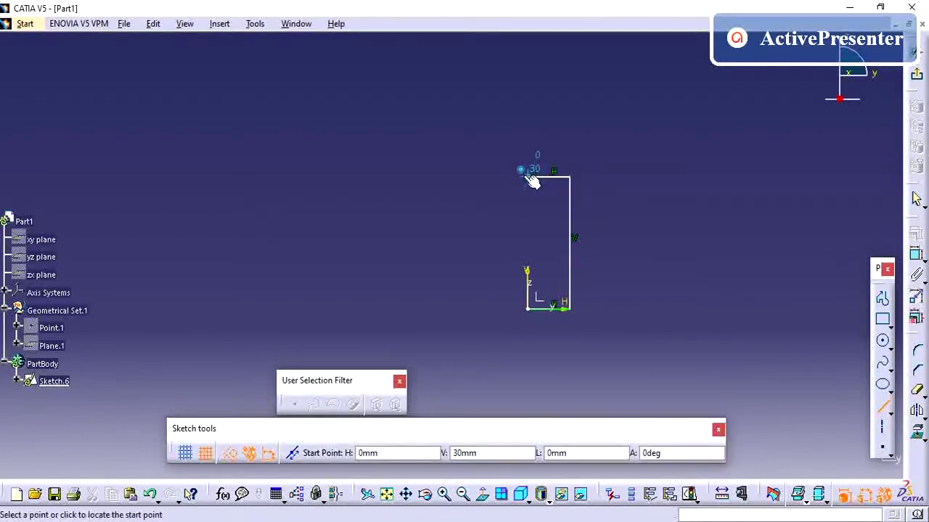
pyautogui.click(530, 179)
pyautogui.click(530, 308)
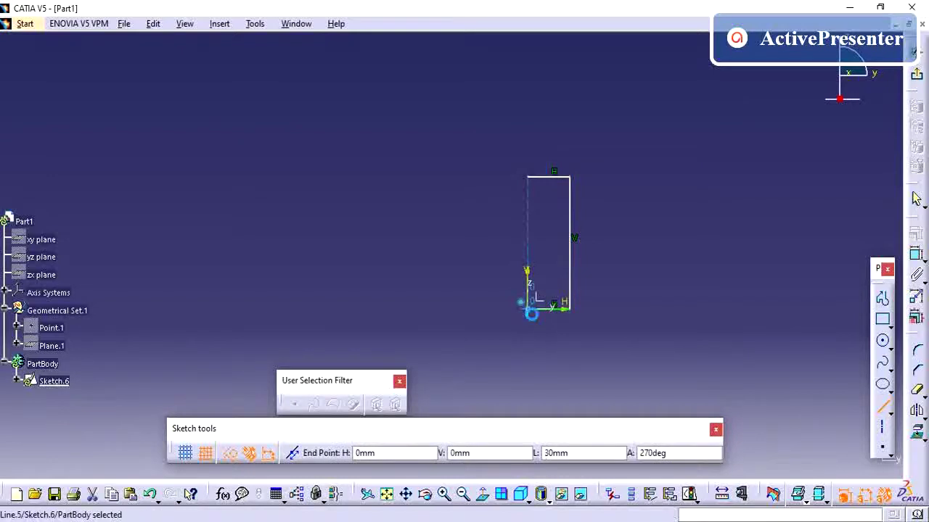
pyautogui.click(639, 292)
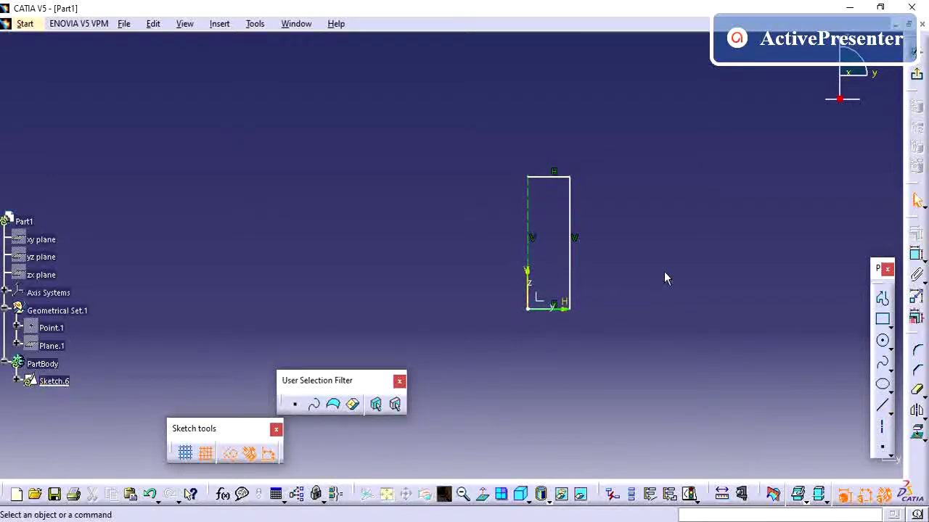
# Step: Dimension the bottom edge at 10 and change the right edge's height from 30 to 50
pyautogui.click(915, 253)
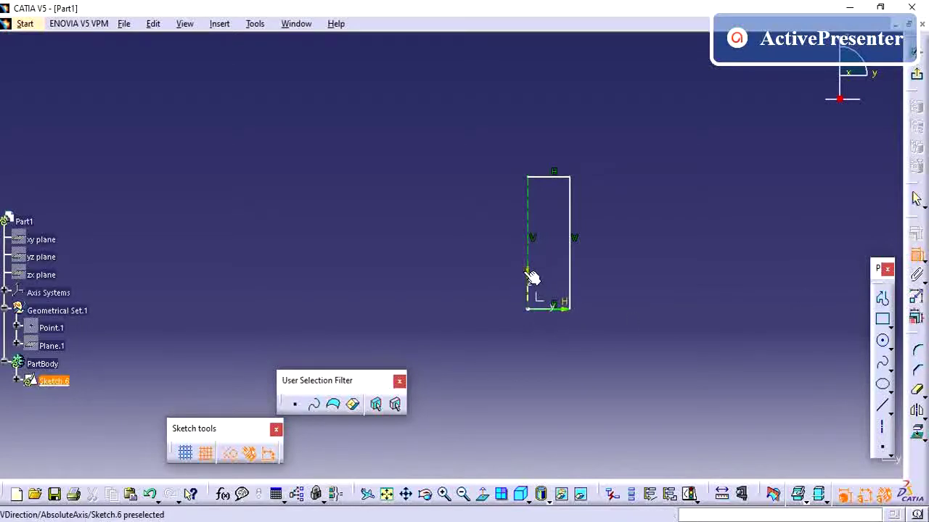
pyautogui.click(566, 311)
pyautogui.click(605, 335)
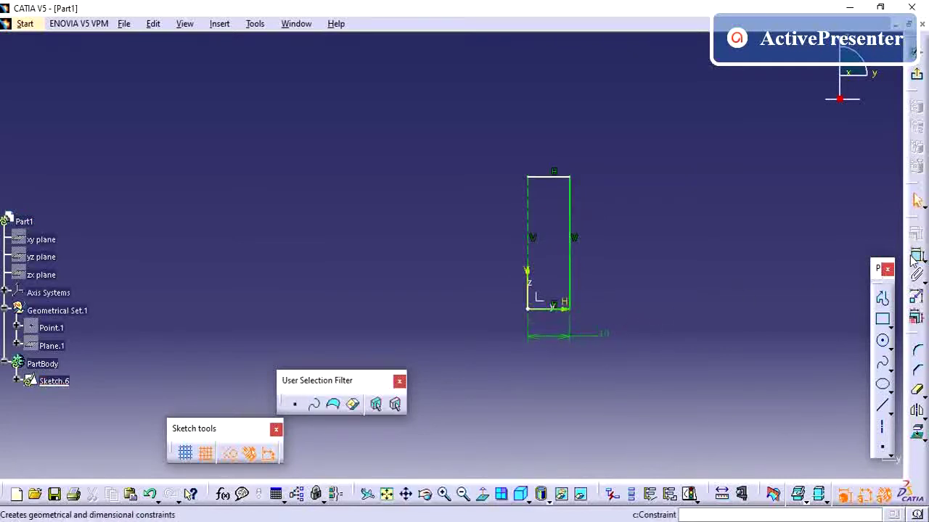
pyautogui.click(916, 253)
pyautogui.click(573, 216)
pyautogui.click(648, 220)
pyautogui.doubleClick(648, 218)
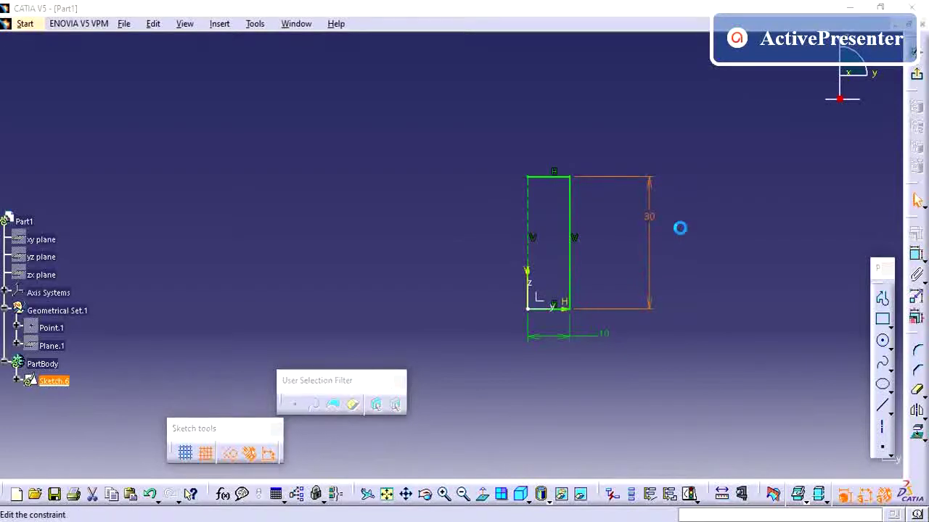
pyautogui.write('50')
pyautogui.press('Return')
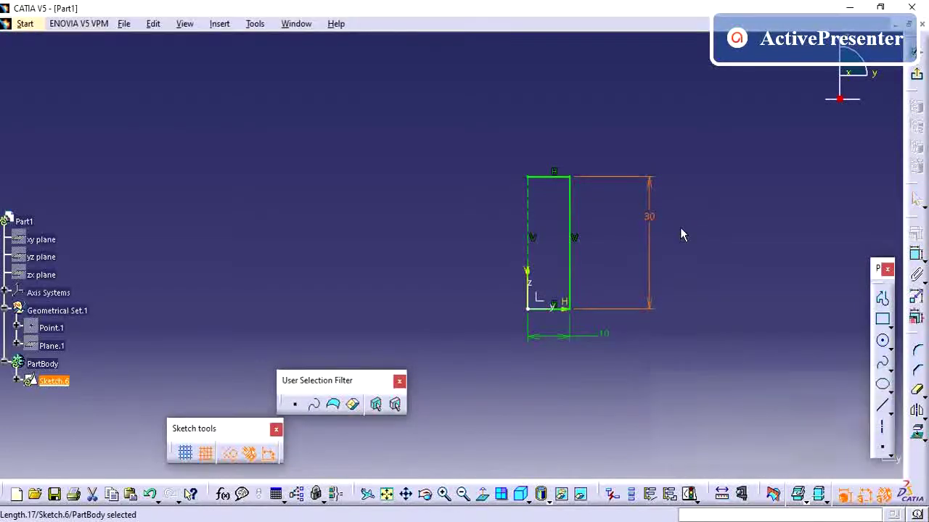
pyautogui.moveTo(635, 187)
pyautogui.mouseDown(button='middle')
pyautogui.moveTo(626, 326)
pyautogui.moveTo(624, 301)
pyautogui.mouseUp(button='middle')
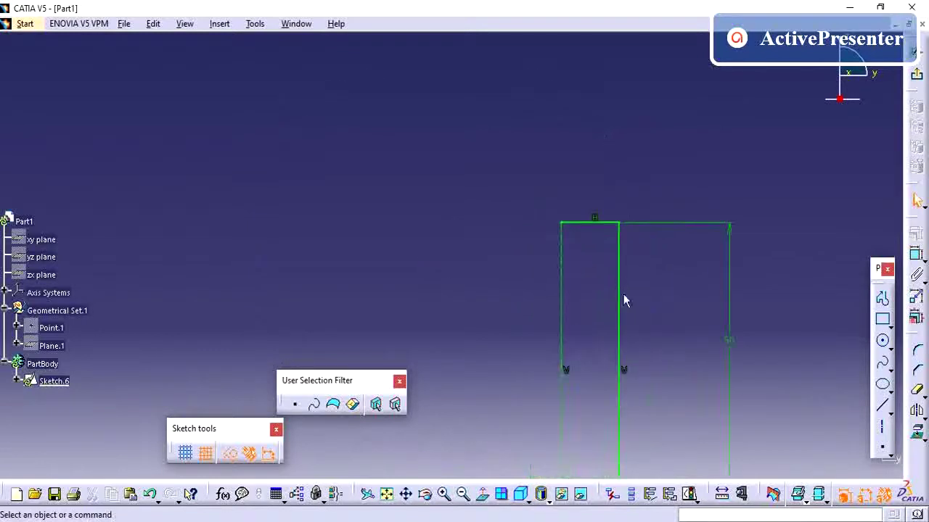
# Step: Chamfer the corner between the rectangle's top and right edges, accepting the warning
pyautogui.click(919, 372)
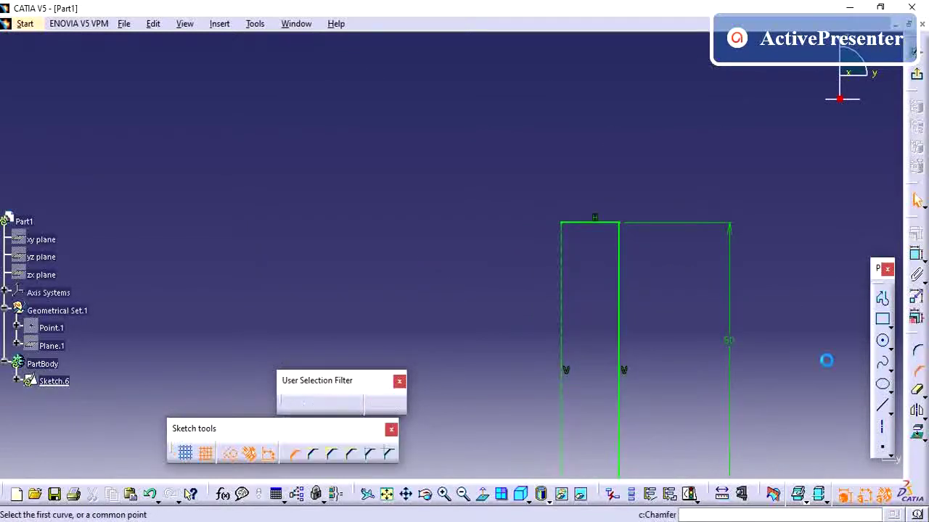
pyautogui.click(618, 231)
pyautogui.click(620, 244)
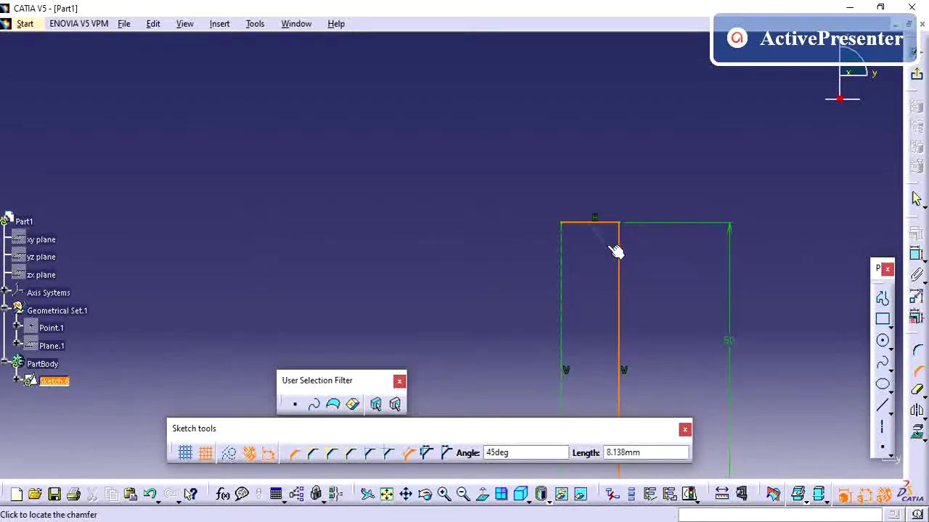
pyautogui.click(613, 251)
pyautogui.click(504, 301)
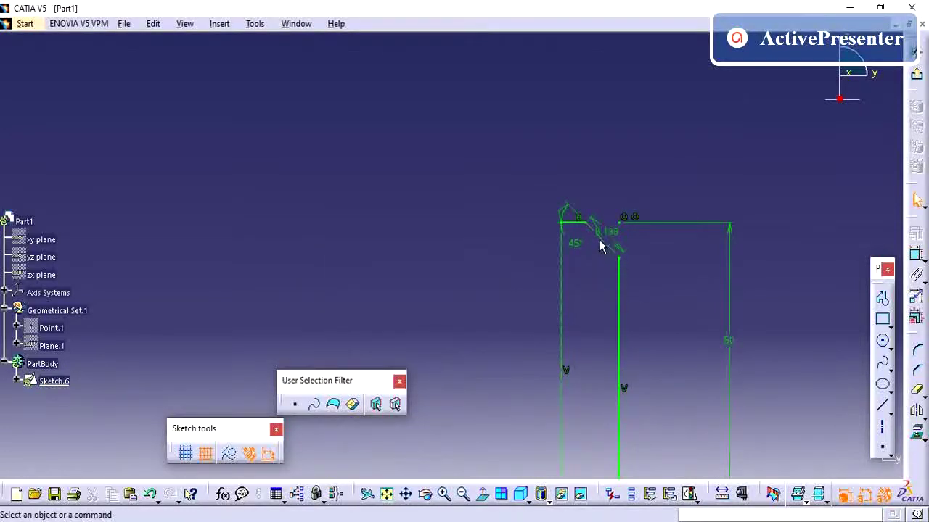
# Step: Set the chamfer length dimension to 10
pyautogui.click(606, 239)
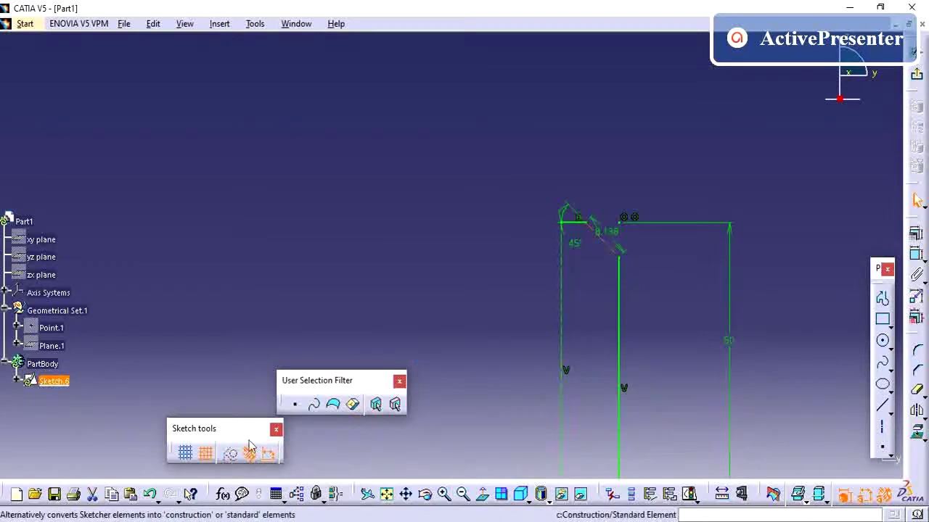
pyautogui.click(498, 283)
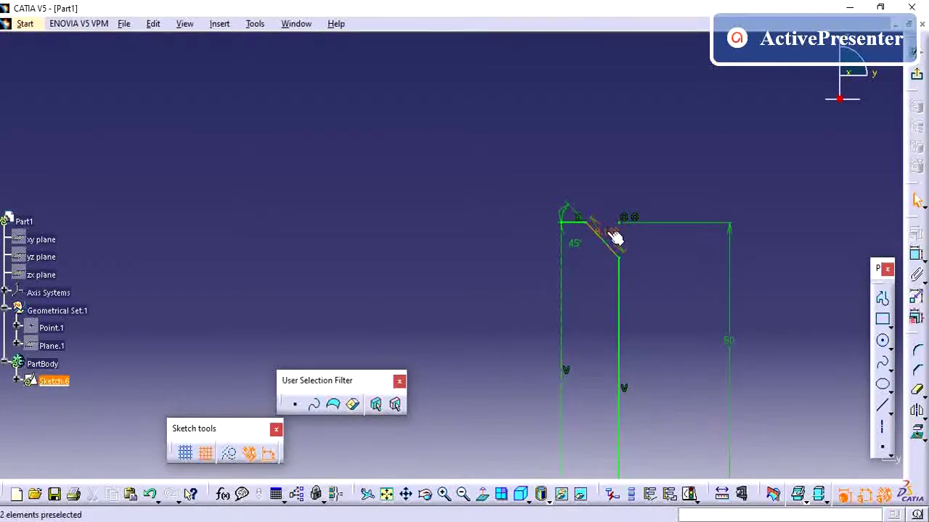
pyautogui.doubleClick(613, 236)
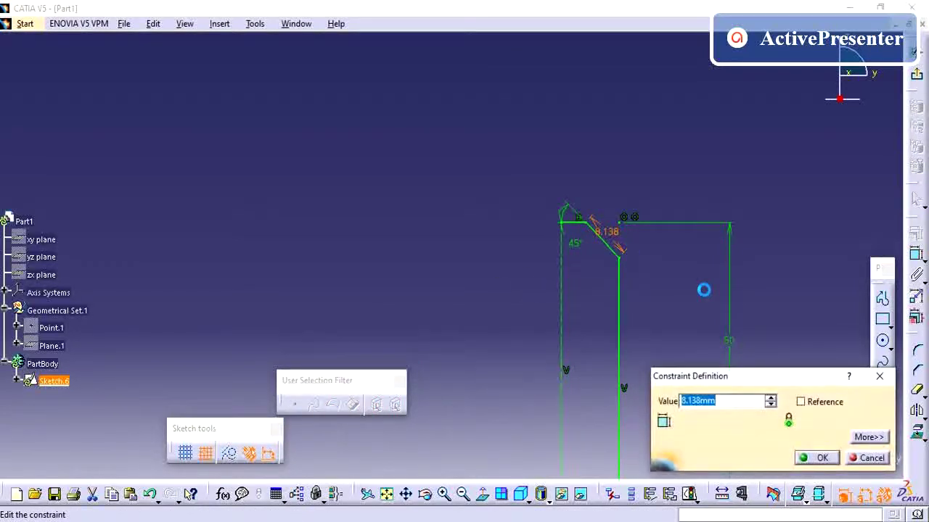
pyautogui.write('10')
pyautogui.press('Return')
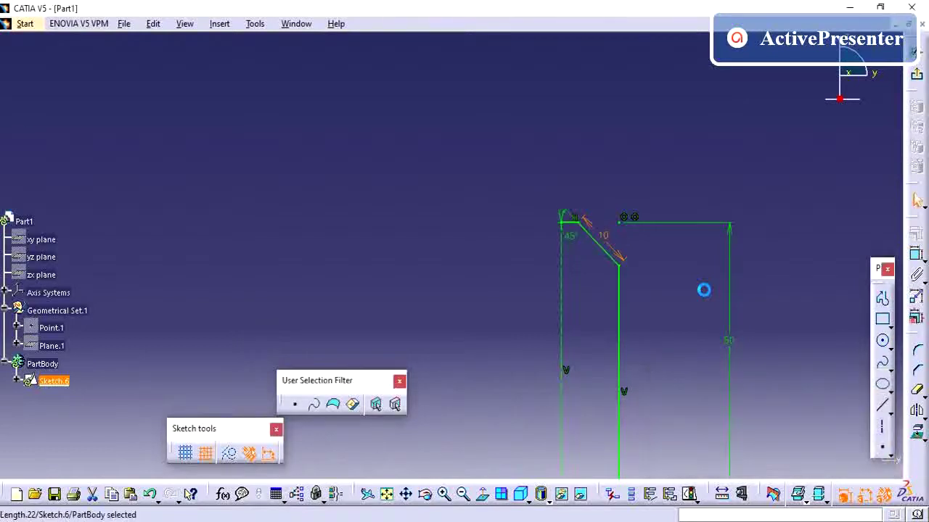
# Step: Zoom out to check the chamfered profile and exit to Part Design
pyautogui.moveTo(675, 227)
pyautogui.mouseDown(button='middle')
pyautogui.moveTo(693, 190)
pyautogui.moveTo(694, 284)
pyautogui.moveTo(659, 303)
pyautogui.moveTo(697, 280)
pyautogui.mouseUp(button='middle')
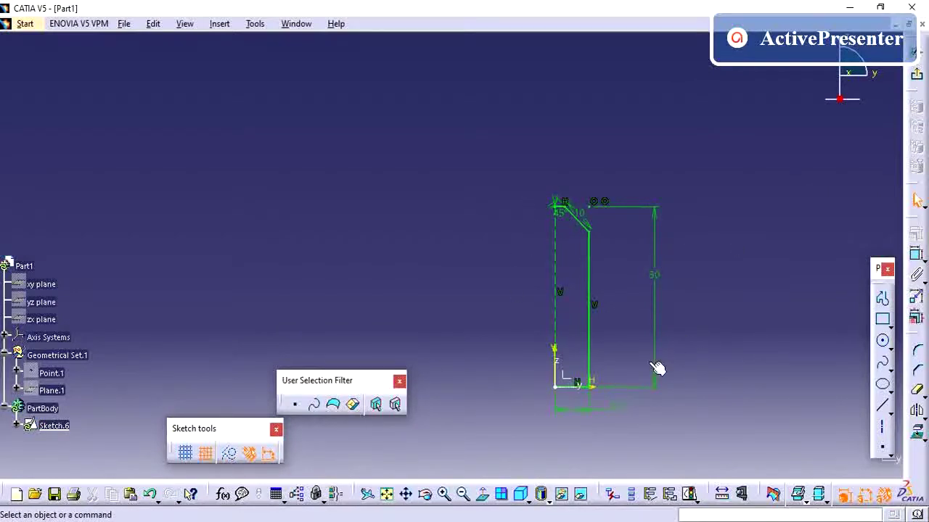
pyautogui.click(918, 78)
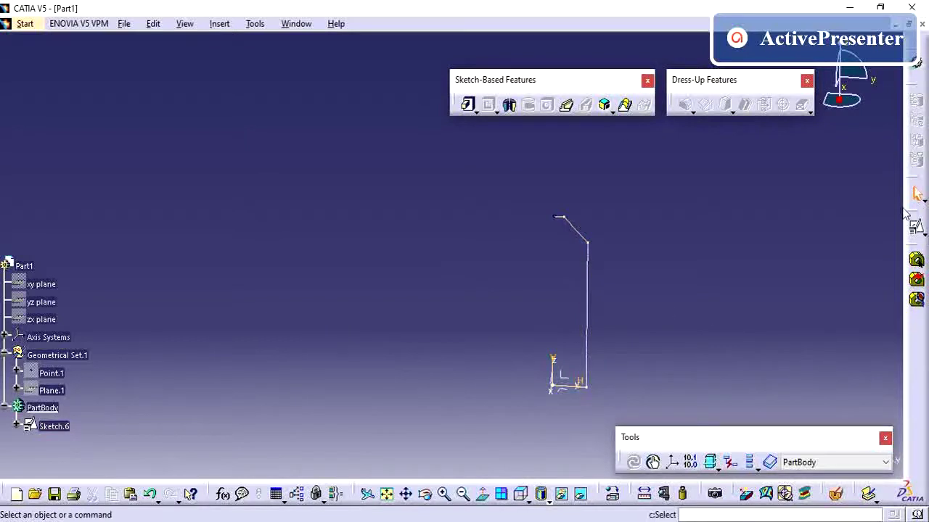
# Step: Revolve Sketch.6 a full 360° about Axis System.1's Z axis as a shaft
pyautogui.click(510, 107)
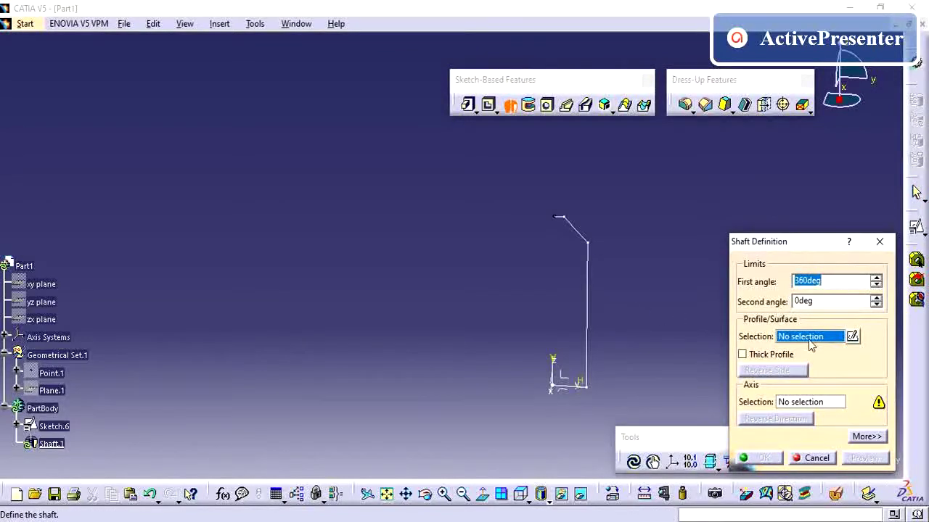
pyautogui.click(590, 282)
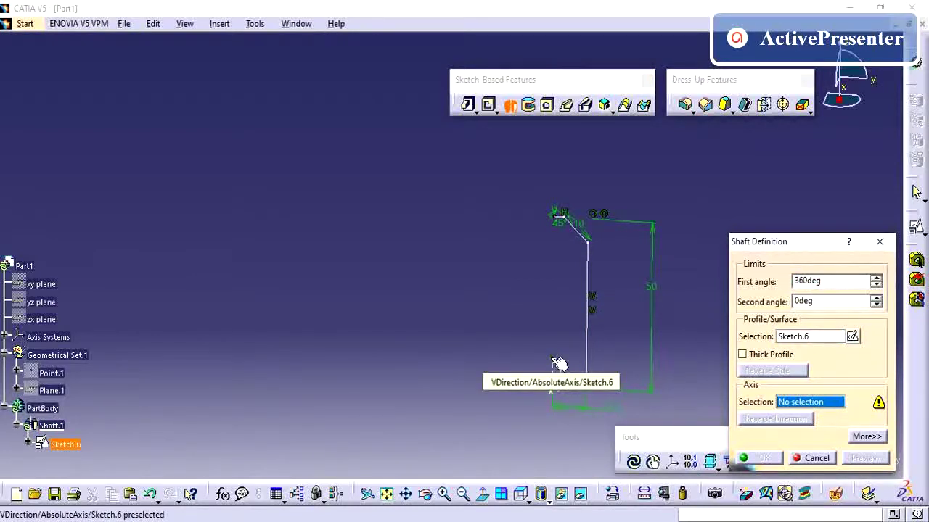
pyautogui.rightClick(61, 444)
pyautogui.click(97, 397)
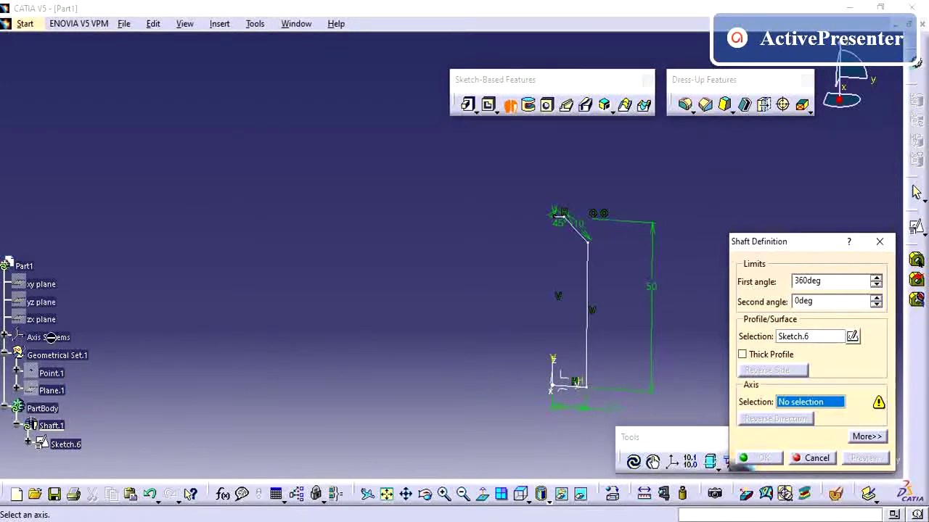
pyautogui.click(6, 337)
pyautogui.moveTo(415, 360)
pyautogui.mouseDown(button='middle')
pyautogui.moveTo(379, 334)
pyautogui.moveTo(486, 286)
pyautogui.moveTo(314, 135)
pyautogui.moveTo(524, 325)
pyautogui.moveTo(524, 266)
pyautogui.moveTo(542, 222)
pyautogui.mouseUp(button='middle')
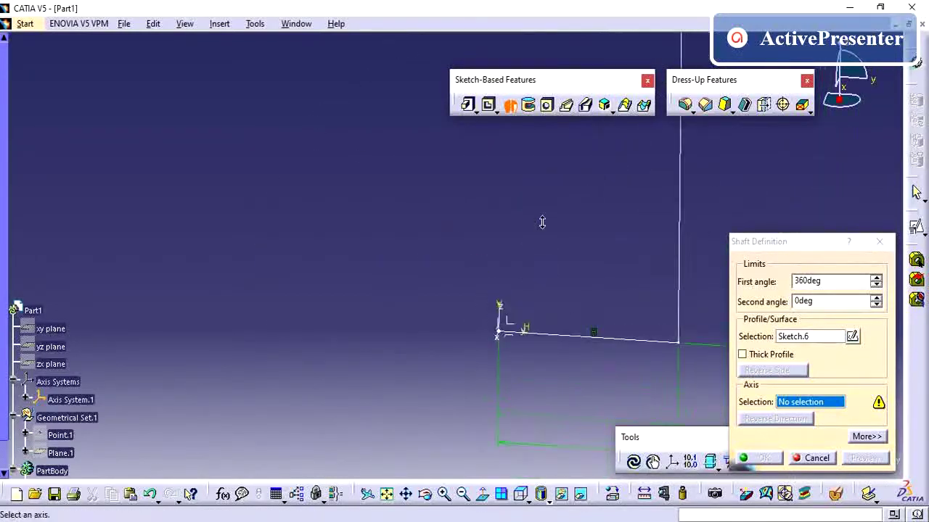
pyautogui.click(504, 310)
pyautogui.moveTo(479, 270); pyautogui.dragTo(512, 390, button='middle')
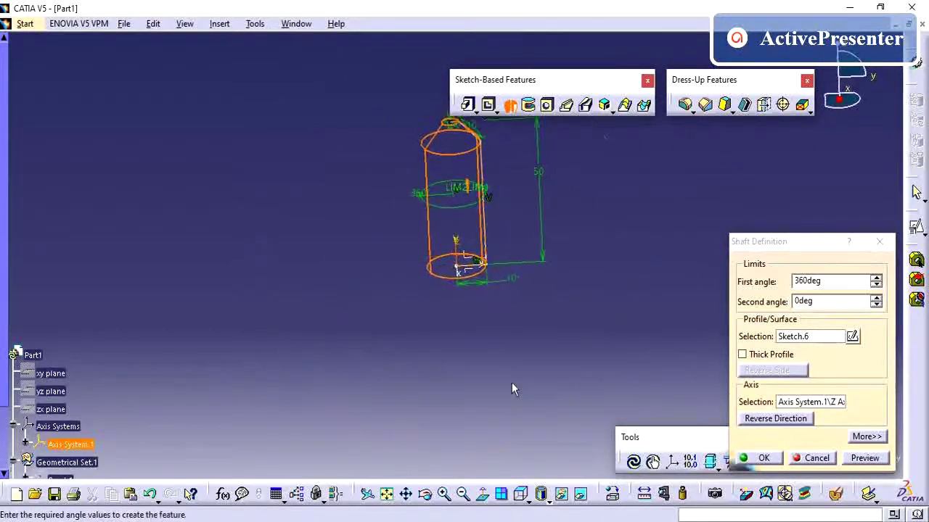
# Step: Confirm Shaft.1, cancel the reopened second shaft, and select Sketch.6
pyautogui.click(763, 458)
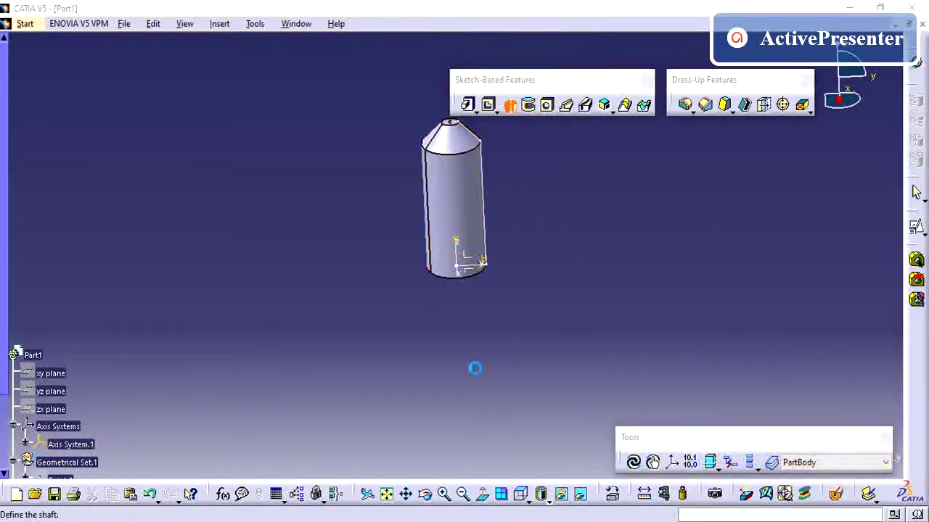
pyautogui.moveTo(474, 367); pyautogui.dragTo(537, 259, button='middle')
pyautogui.moveTo(404, 293); pyautogui.dragTo(420, 245, button='middle')
pyautogui.scroll(-5, 297, 287)
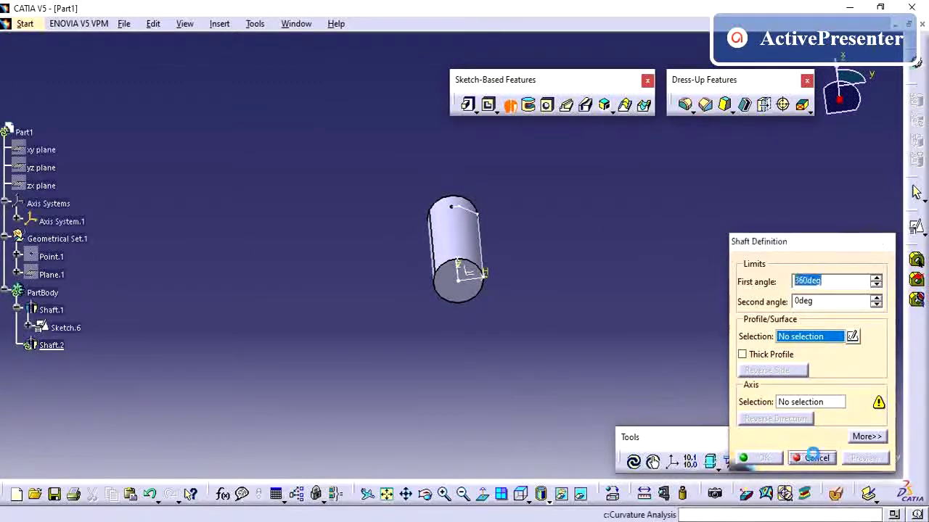
pyautogui.click(812, 457)
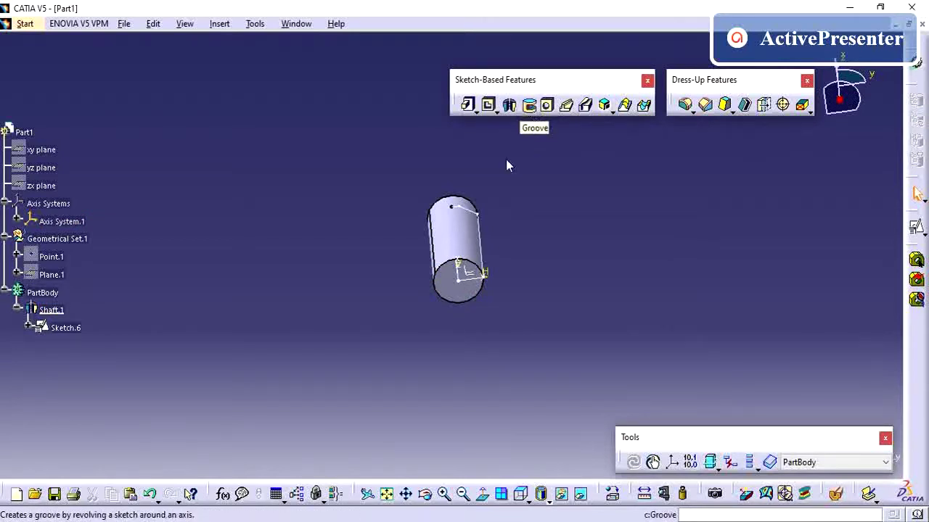
pyautogui.click(73, 328)
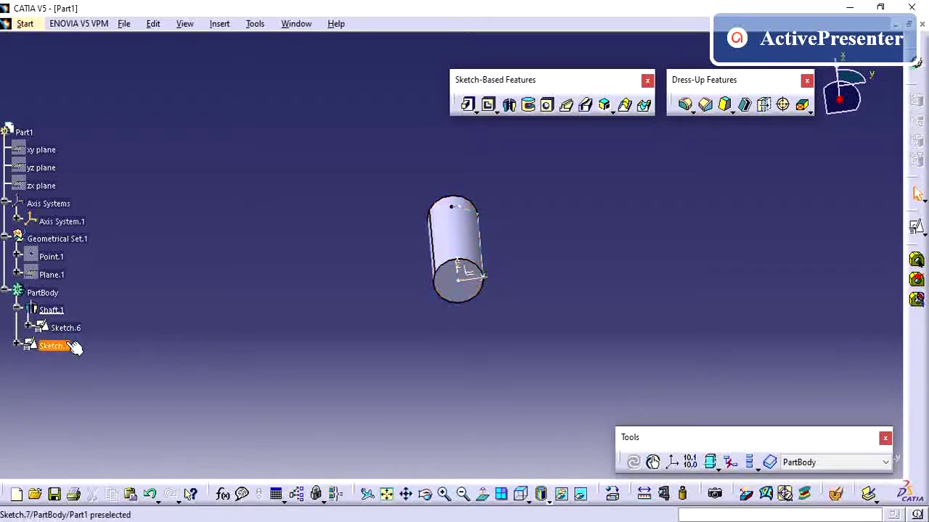
# Step: Open Sketch.7, select its profile lines, and inspect the top line's definition
pyautogui.doubleClick(74, 346)
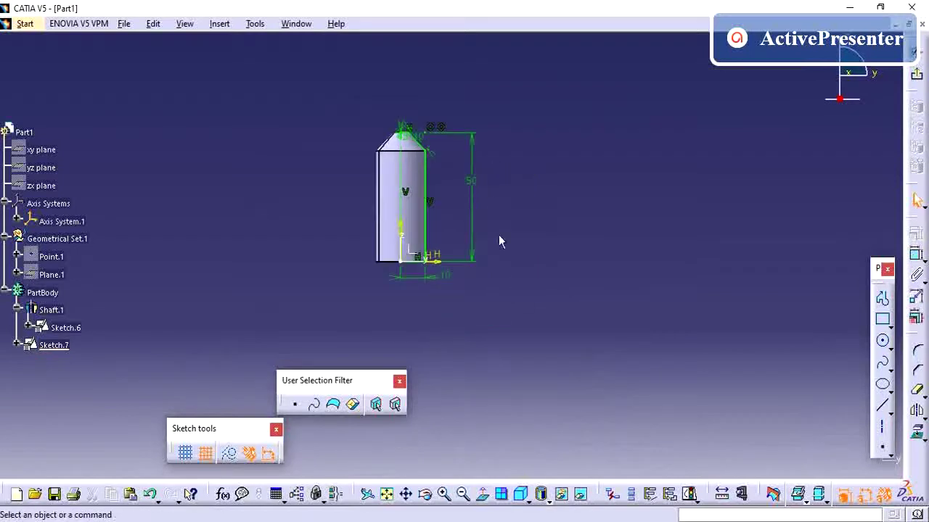
pyautogui.moveTo(463, 213)
pyautogui.mouseDown(button='middle')
pyautogui.moveTo(596, 246)
pyautogui.moveTo(598, 210)
pyautogui.mouseUp(button='middle')
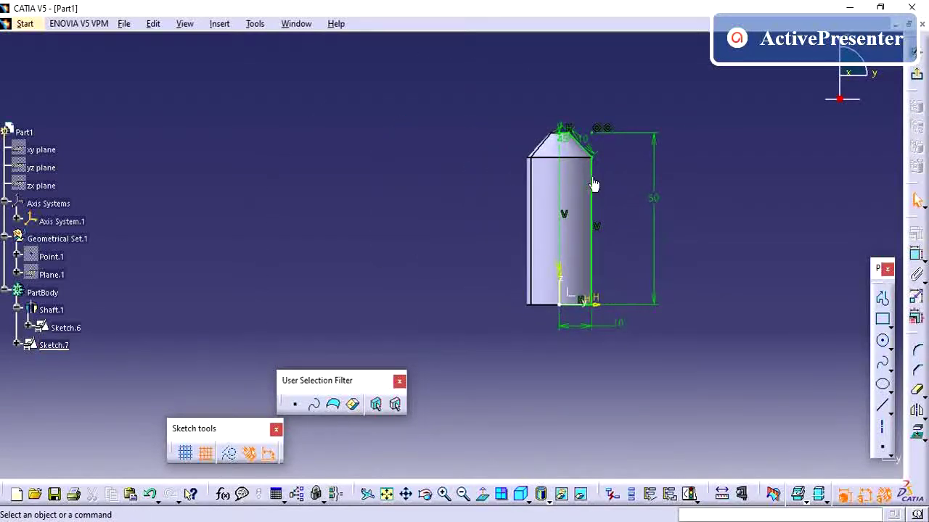
pyautogui.click(593, 185)
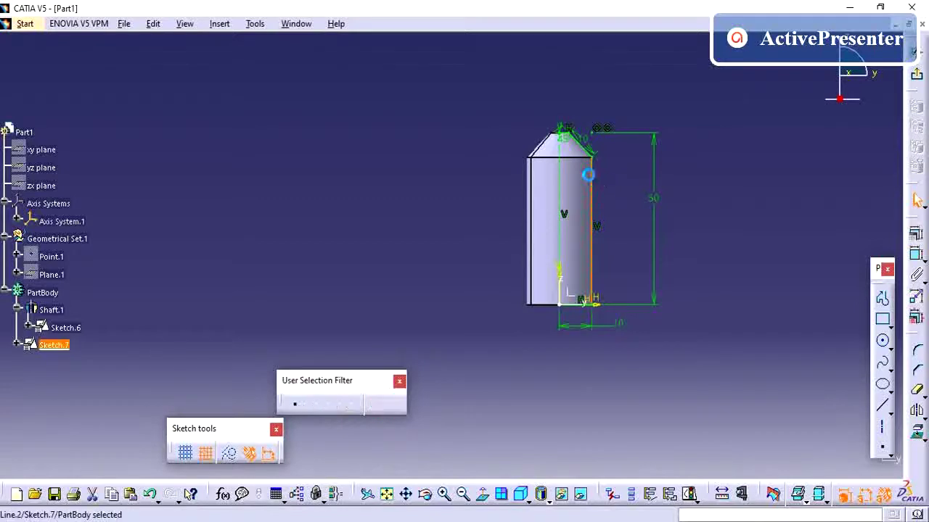
pyautogui.keyDown('ctrl'); pyautogui.click(588, 304); pyautogui.keyUp('ctrl')
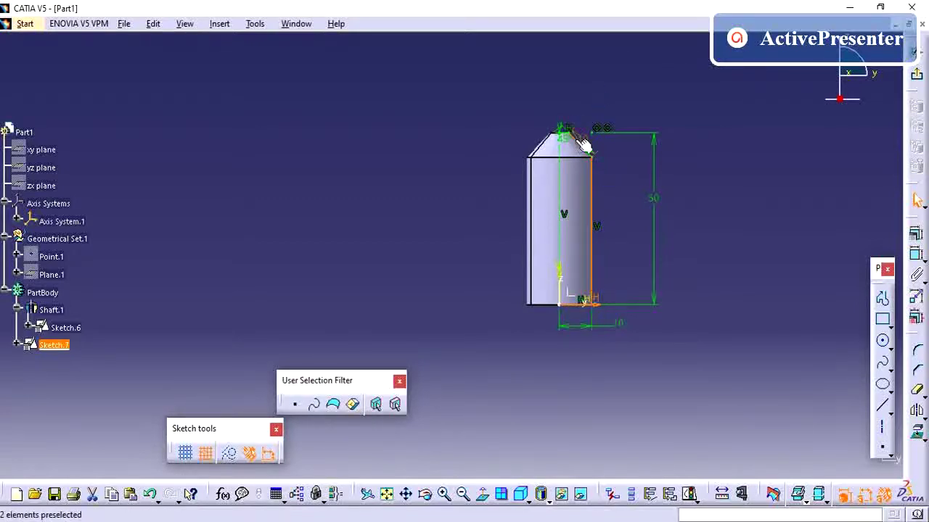
pyautogui.keyDown('ctrl'); pyautogui.click(586, 150); pyautogui.keyUp('ctrl')
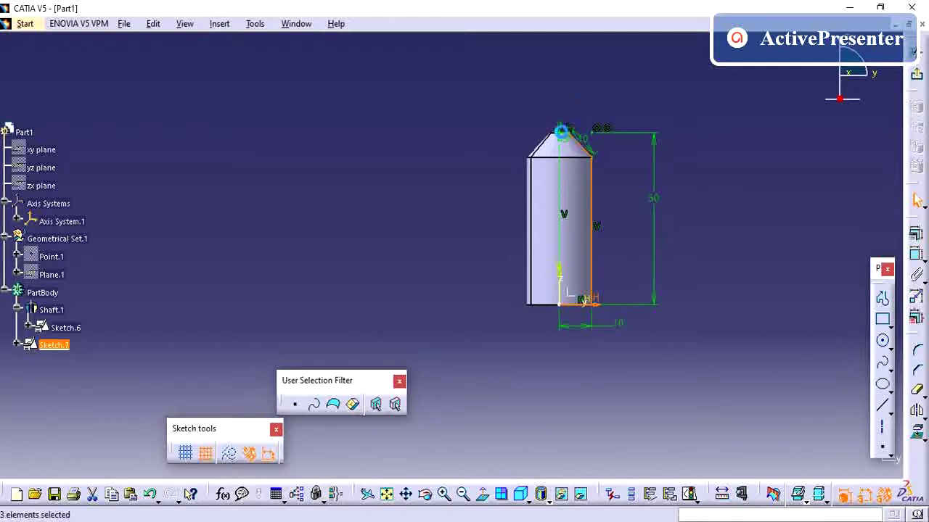
pyautogui.doubleClick(571, 134)
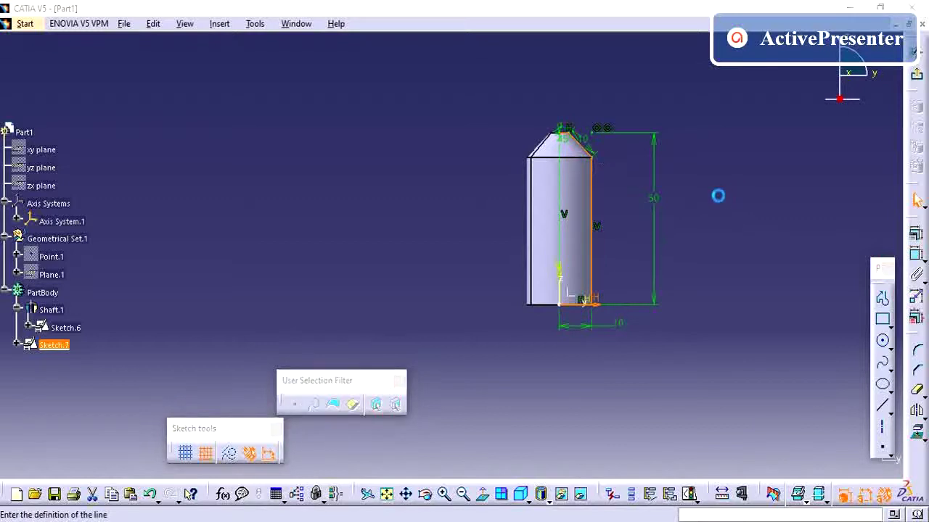
pyautogui.click(820, 458)
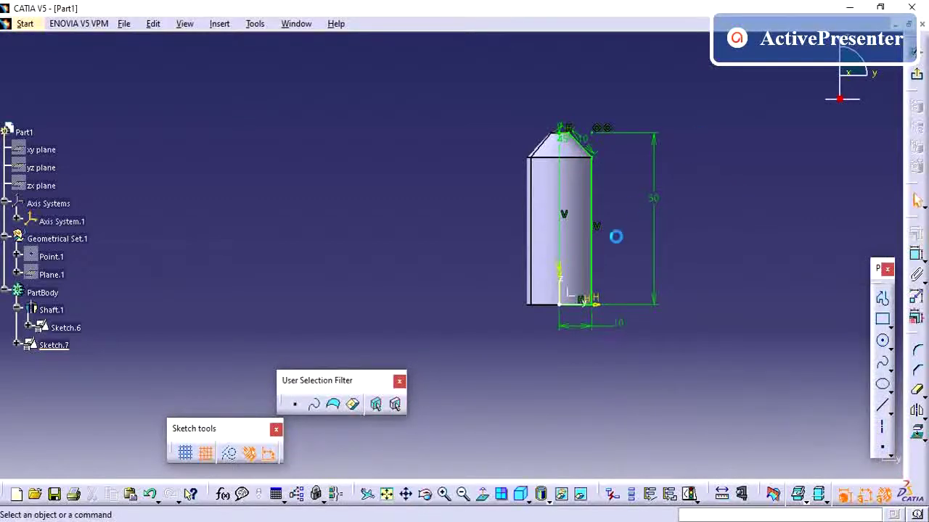
# Step: Select the right, chamfer and bottom lines, try Scale, and dismiss the Offset error
pyautogui.click(593, 200)
pyautogui.keyDown('ctrl'); pyautogui.click(591, 152); pyautogui.keyUp('ctrl')
pyautogui.keyDown('ctrl'); pyautogui.click(604, 321); pyautogui.keyUp('ctrl')
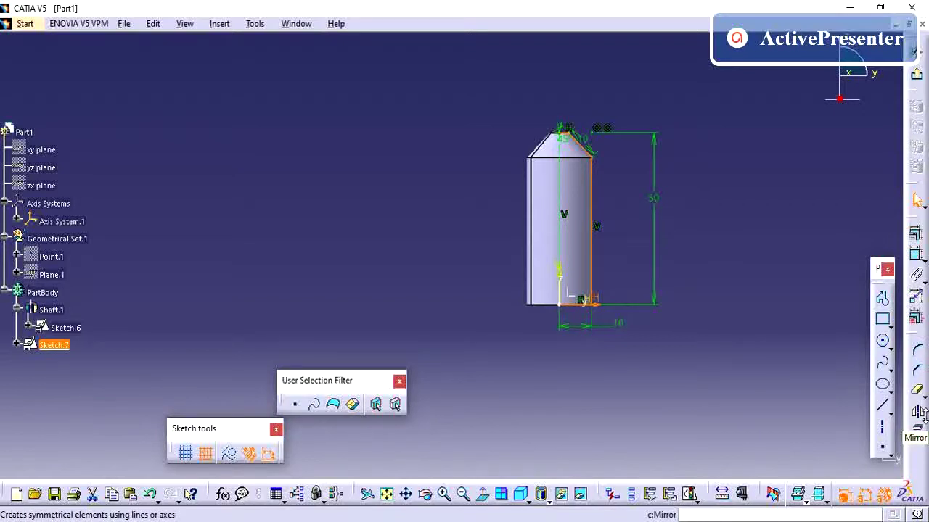
pyautogui.click(924, 417)
pyautogui.click(894, 430)
pyautogui.click(549, 300)
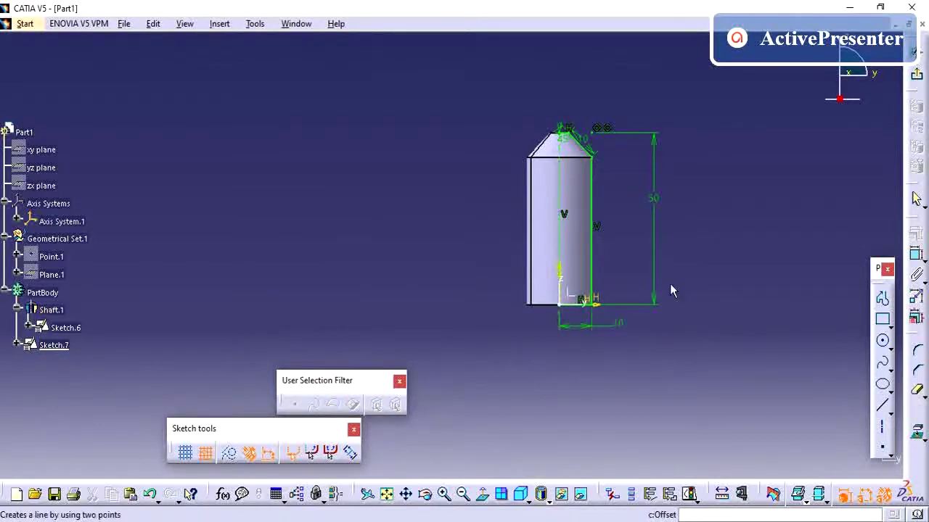
# Step: Offset the right vertical line 3 mm inside the profile
pyautogui.click(592, 234)
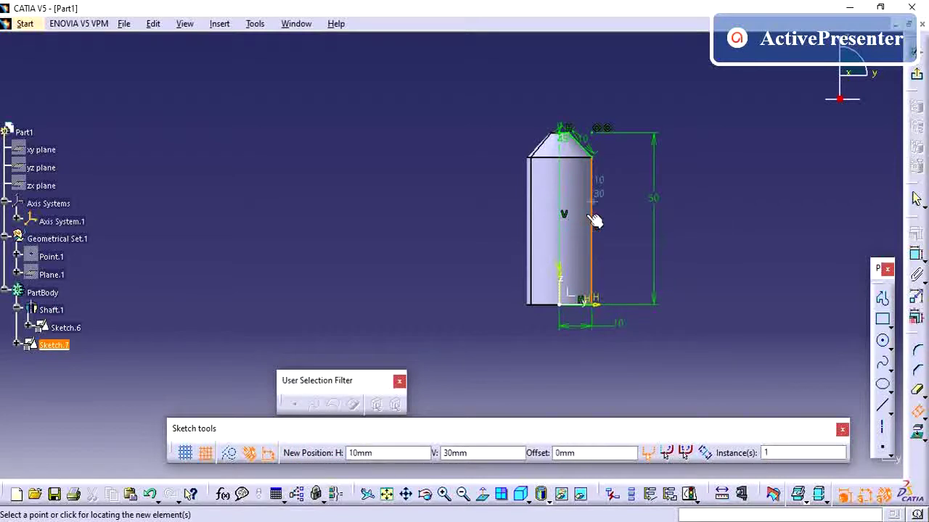
pyautogui.moveTo(590, 296); pyautogui.dragTo(498, 252, button='middle')
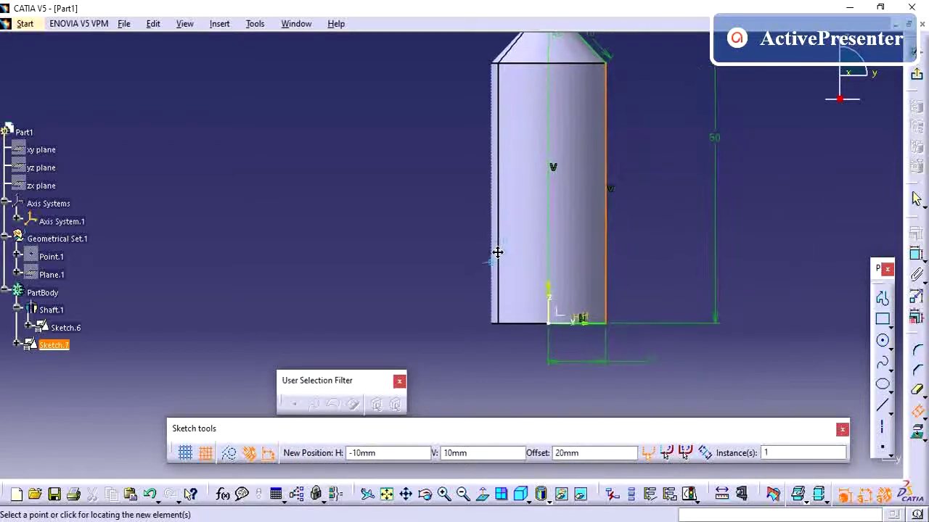
pyautogui.click(589, 202)
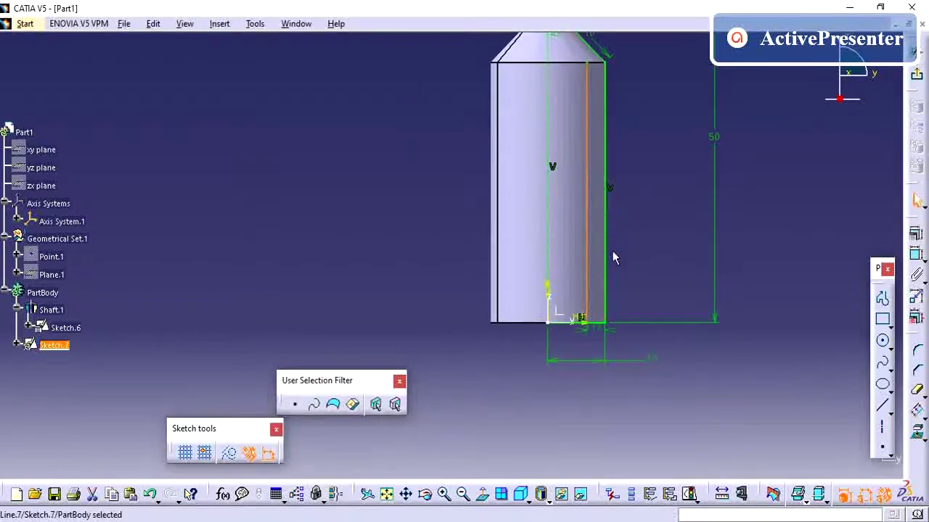
pyautogui.doubleClick(586, 326)
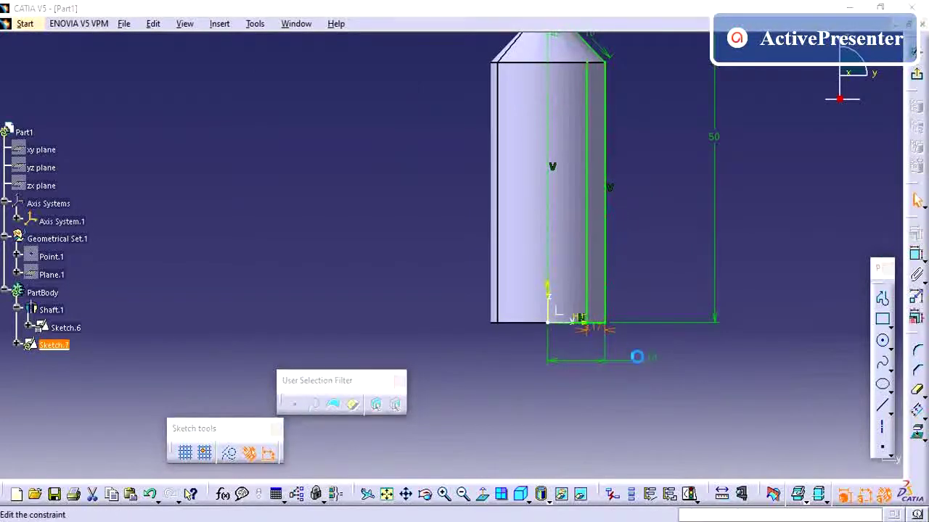
pyautogui.write('3')
pyautogui.press('Return')
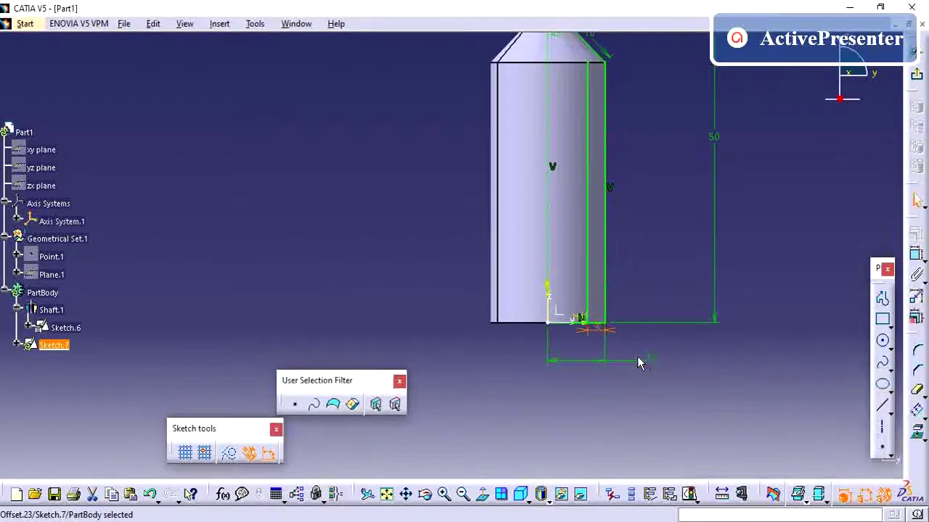
# Step: Offset the bottom line 3 mm upward inside the profile
pyautogui.click(917, 411)
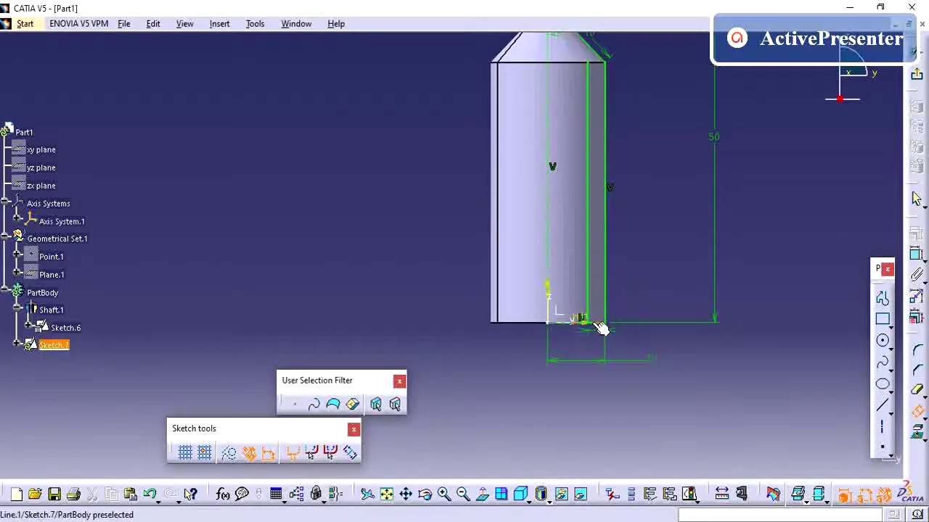
pyautogui.click(600, 328)
pyautogui.click(593, 308)
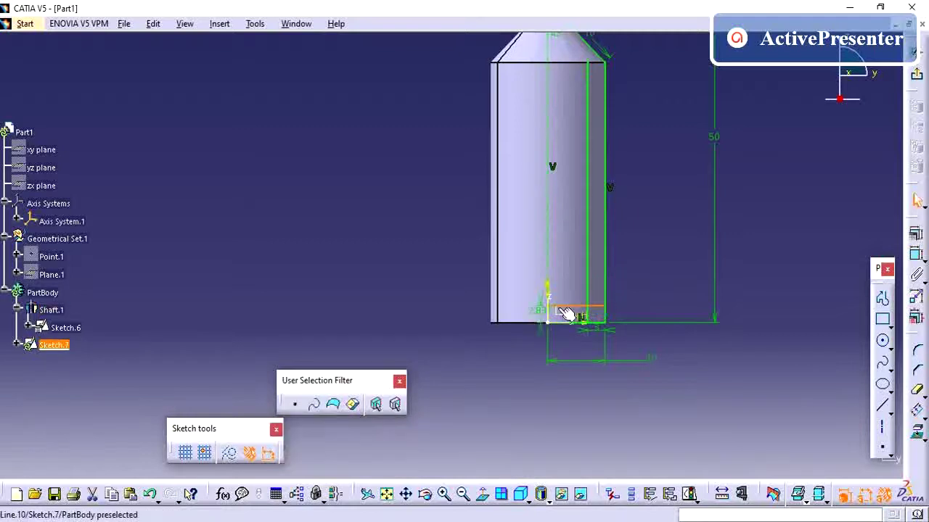
pyautogui.doubleClick(541, 314)
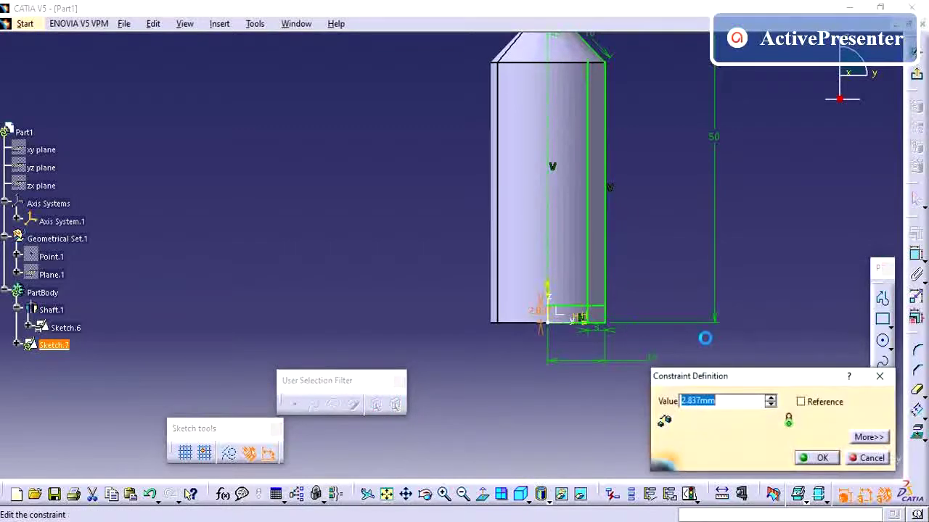
pyautogui.write('3')
pyautogui.press('Return')
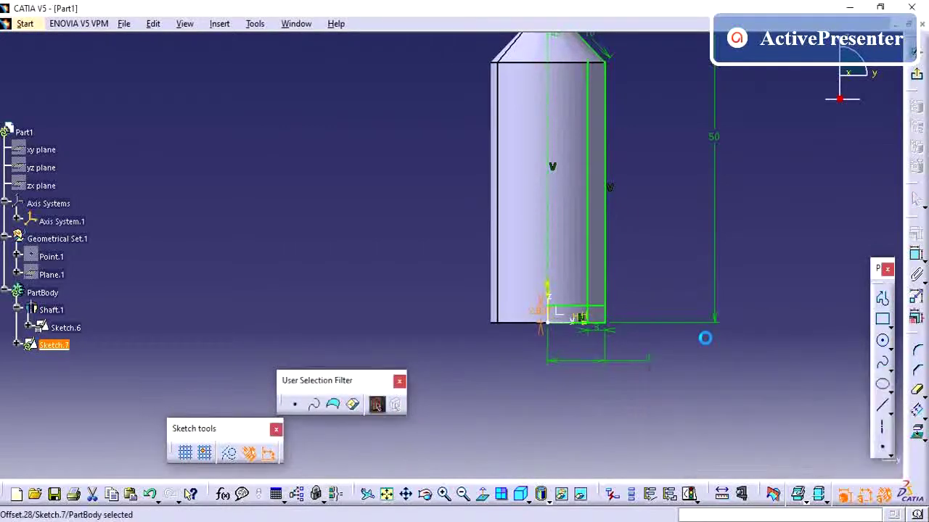
pyautogui.moveTo(669, 214); pyautogui.dragTo(666, 348, button='middle')
# Step: Offset the chamfer line and change the copy's offset dimension from 21 to 3 mm
pyautogui.click(917, 411)
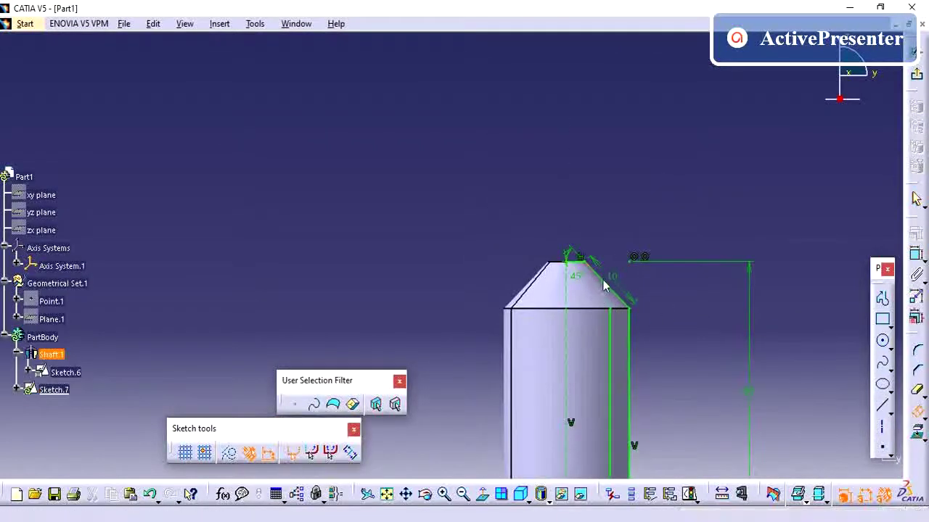
pyautogui.click(613, 288)
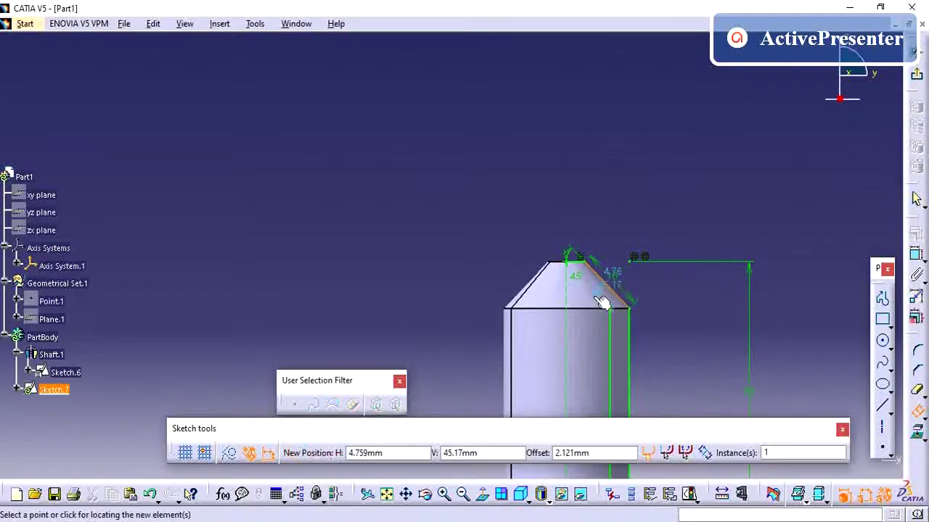
pyautogui.click(596, 298)
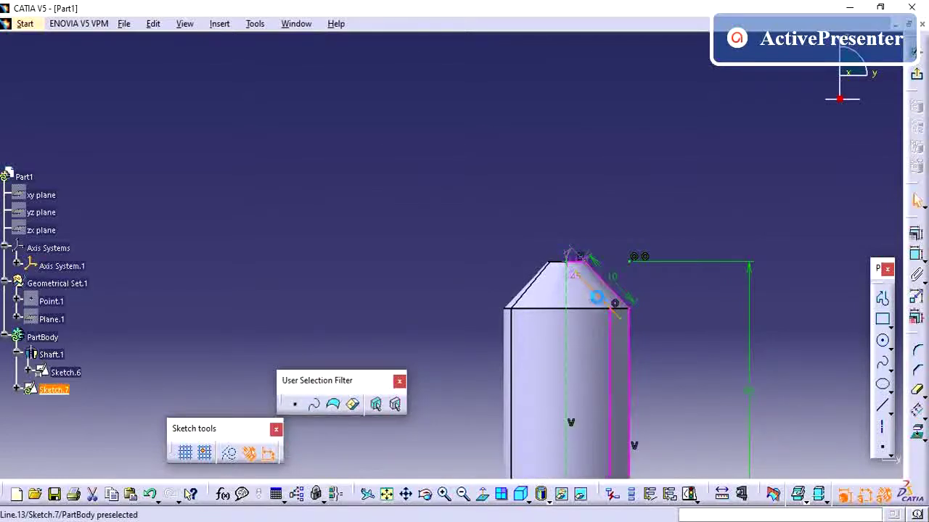
pyautogui.click(573, 259)
pyautogui.click(615, 303)
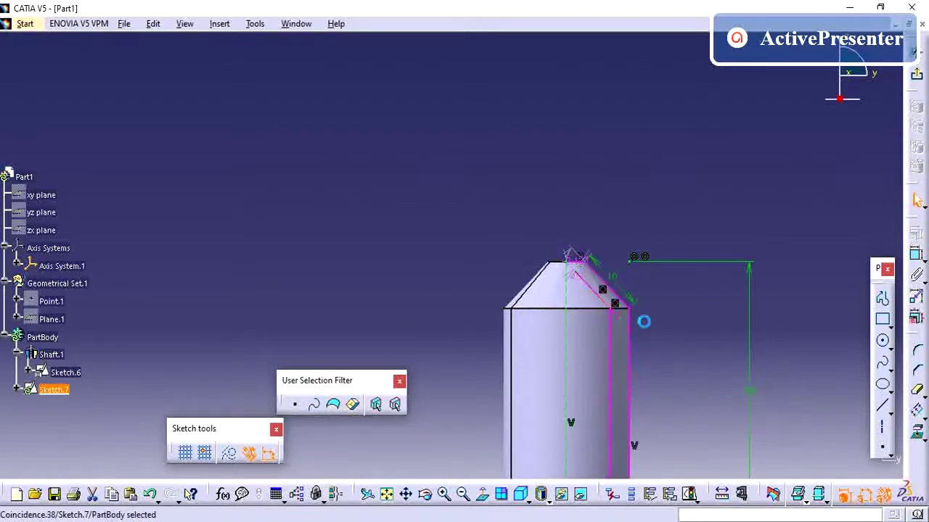
pyautogui.click(644, 322)
pyautogui.moveTo(657, 331); pyautogui.dragTo(662, 261, button='middle')
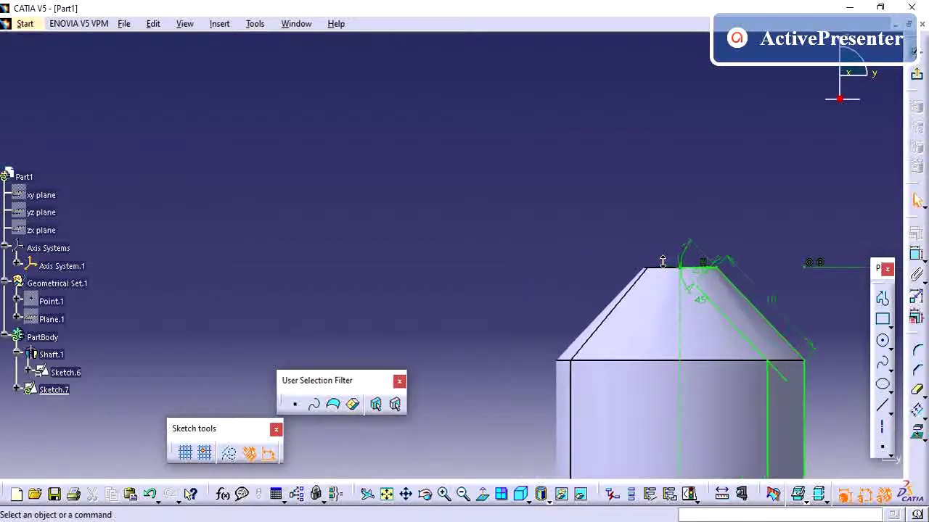
pyautogui.click(699, 274)
pyautogui.doubleClick(605, 179)
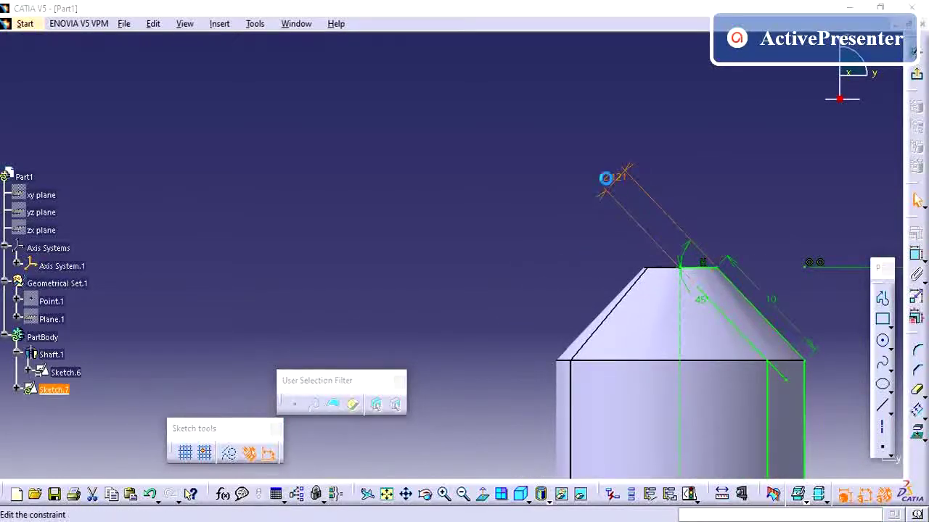
pyautogui.write('30')
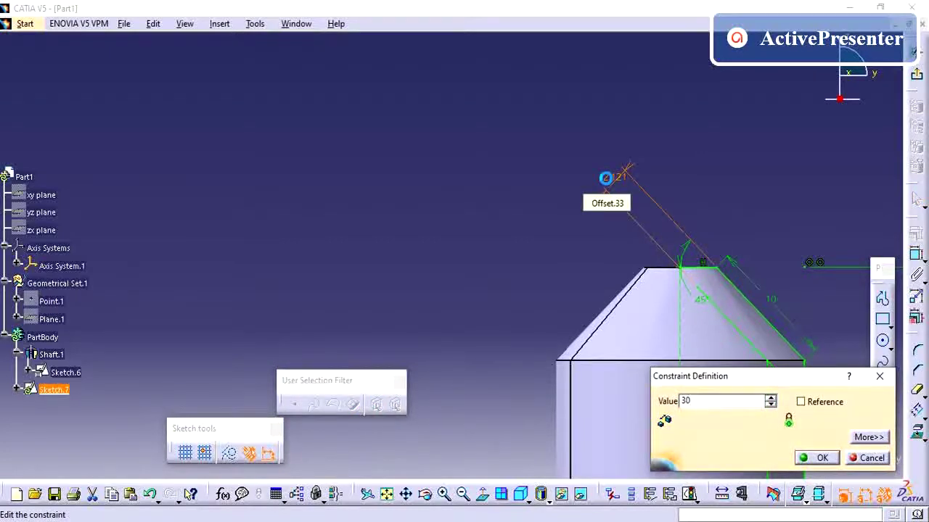
pyautogui.press('Return')
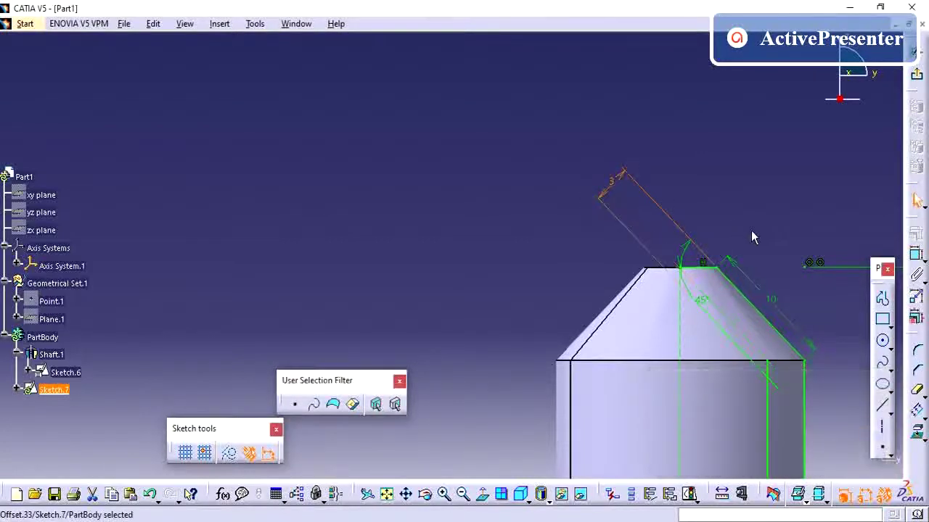
pyautogui.moveTo(753, 211); pyautogui.dragTo(683, 173, button='middle')
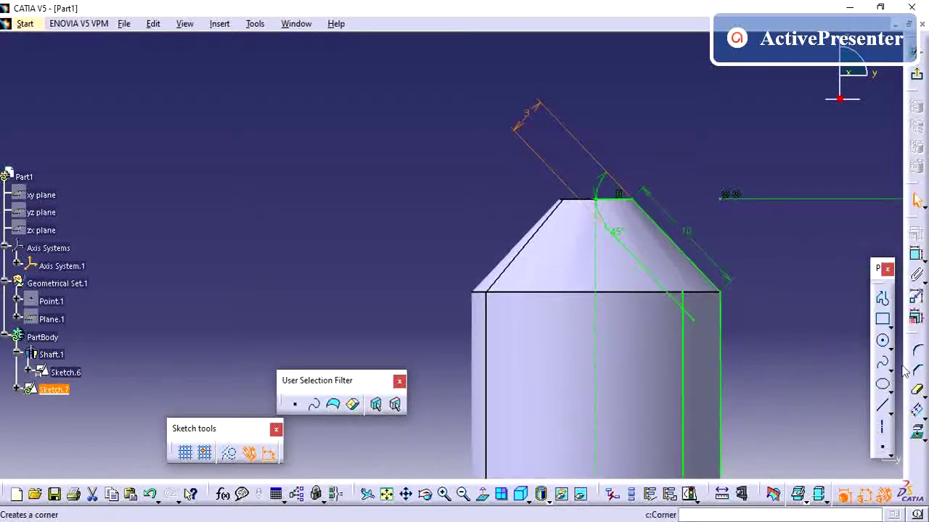
# Step: Draw a roughly 0.8 mm horizontal line from the offset chamfer line to the vertical centre line
pyautogui.click(882, 406)
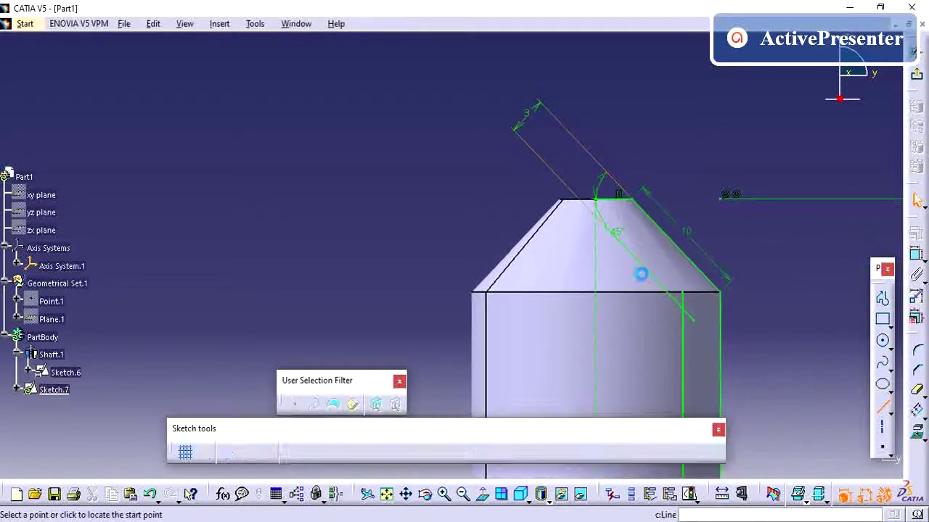
pyautogui.click(608, 232)
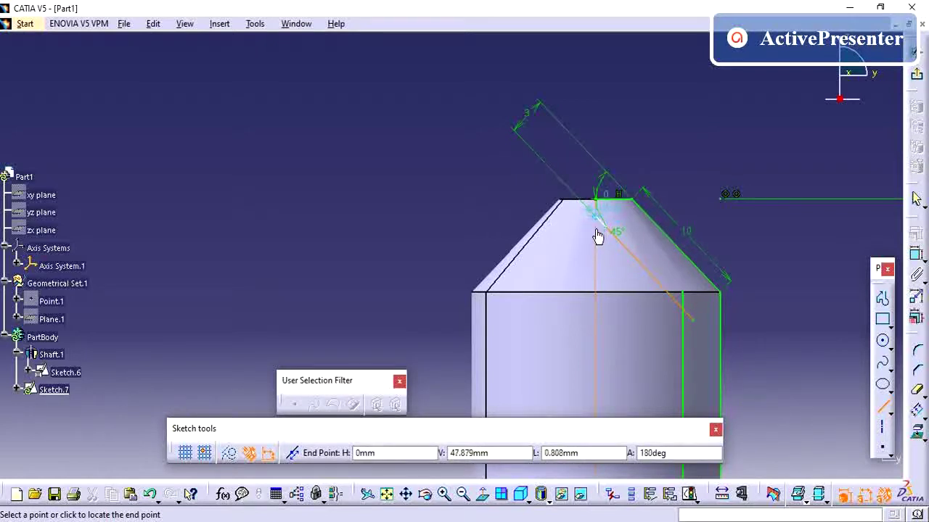
pyautogui.click(598, 238)
pyautogui.moveTo(693, 170); pyautogui.dragTo(699, 195, button='middle')
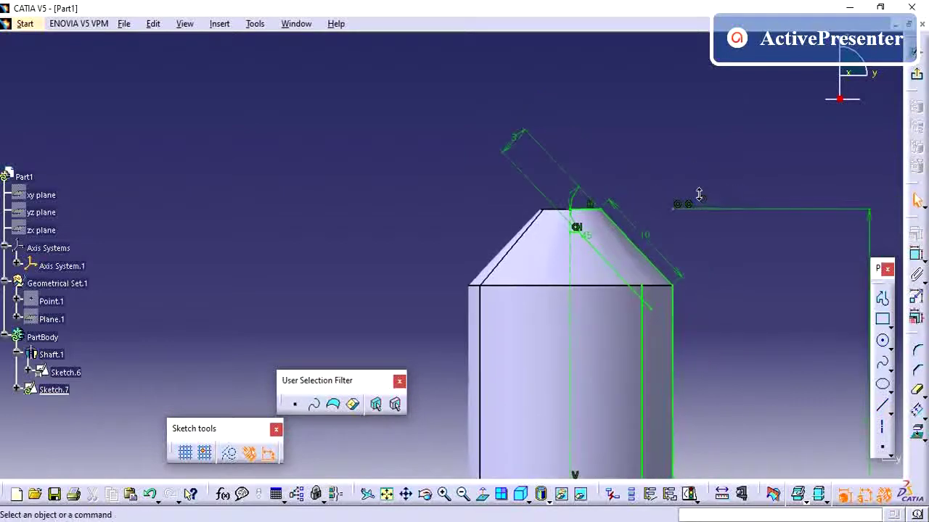
# Step: Trim the inner vertical offset line and the bottom offset line back to their shared corner
pyautogui.click(920, 395)
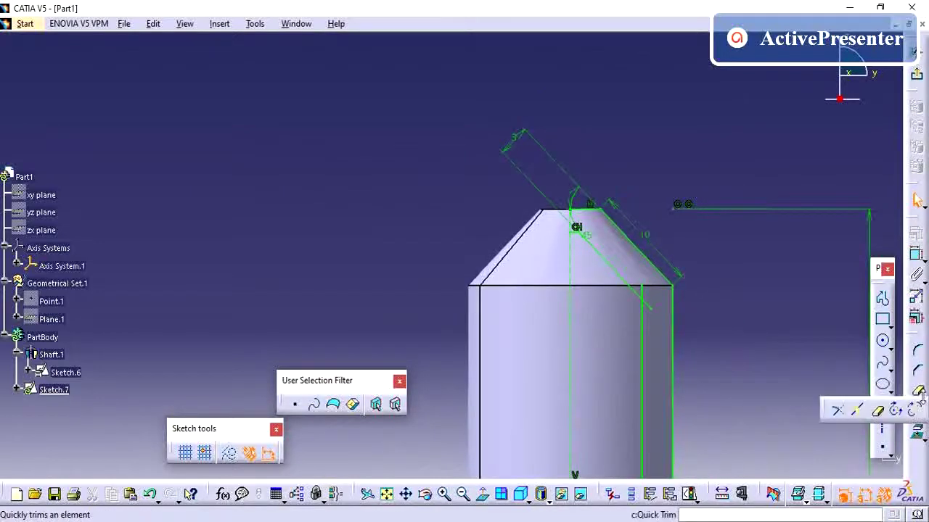
pyautogui.click(839, 412)
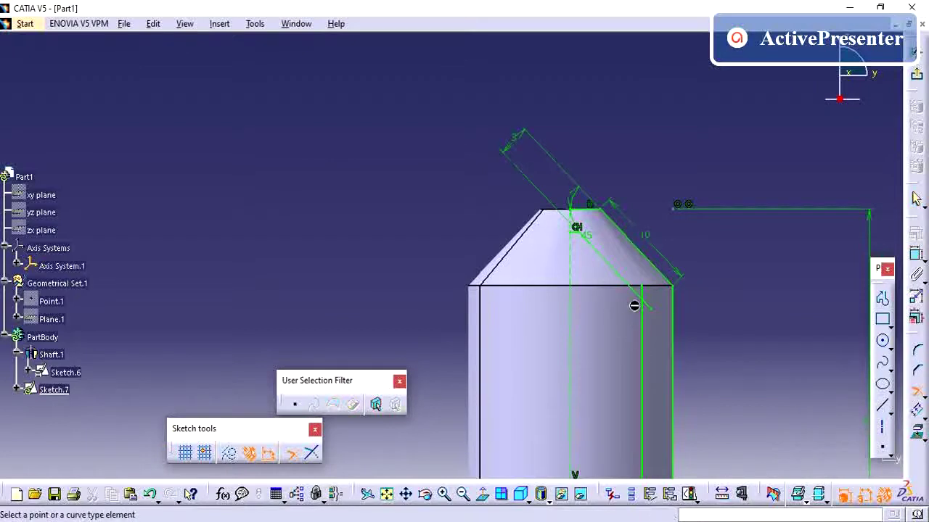
pyautogui.moveTo(631, 286); pyautogui.dragTo(776, 355, button='middle')
pyautogui.click(756, 341)
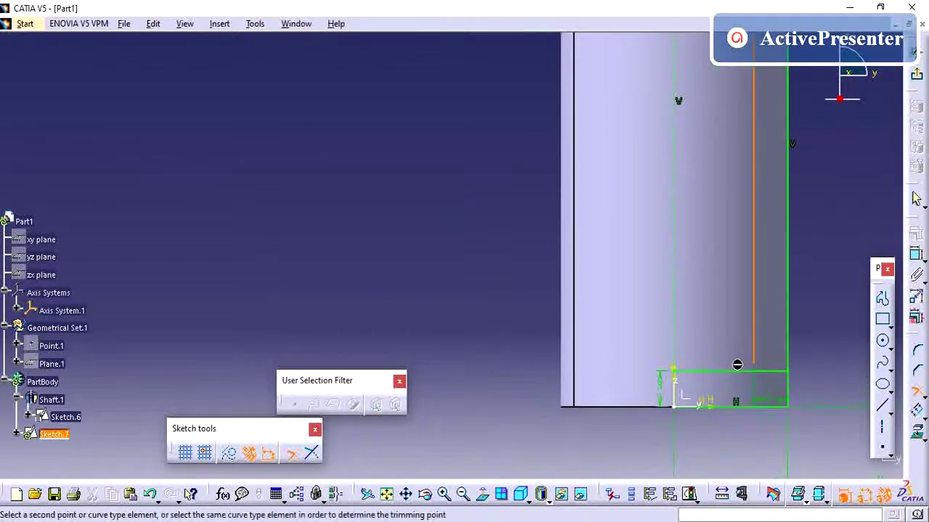
pyautogui.click(730, 377)
# Step: Convert the bottom and right vertical lines to construction geometry, then view the whole sketch
pyautogui.press('Escape')
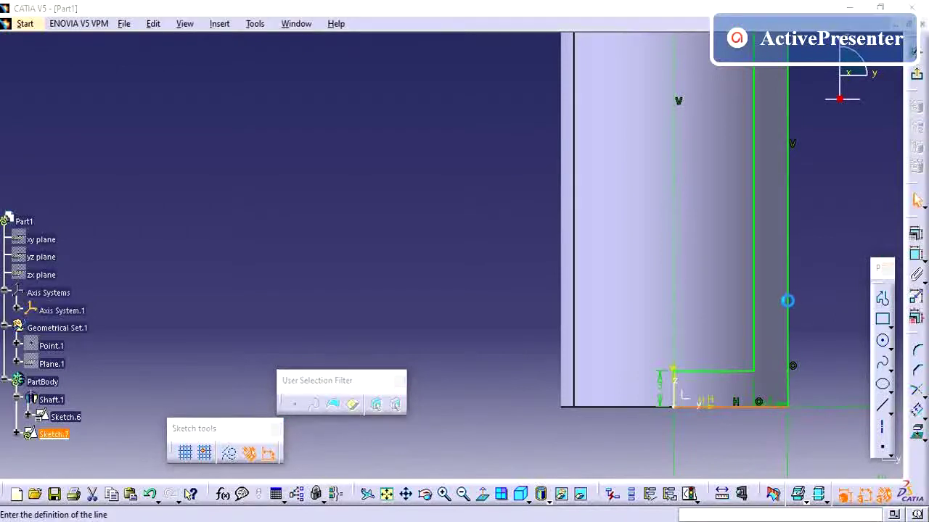
pyautogui.doubleClick(786, 300)
pyautogui.click(857, 454)
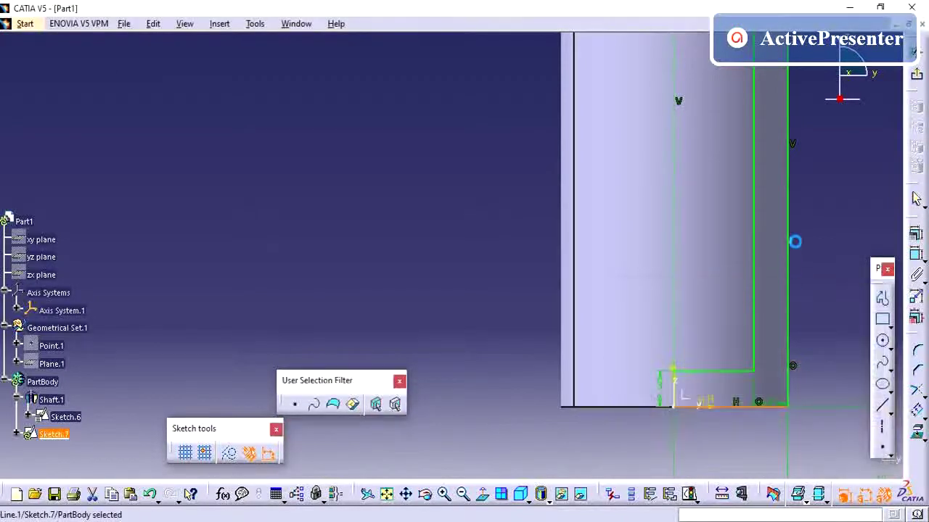
pyautogui.keyDown('ctrl'); pyautogui.click(779, 248); pyautogui.keyUp('ctrl')
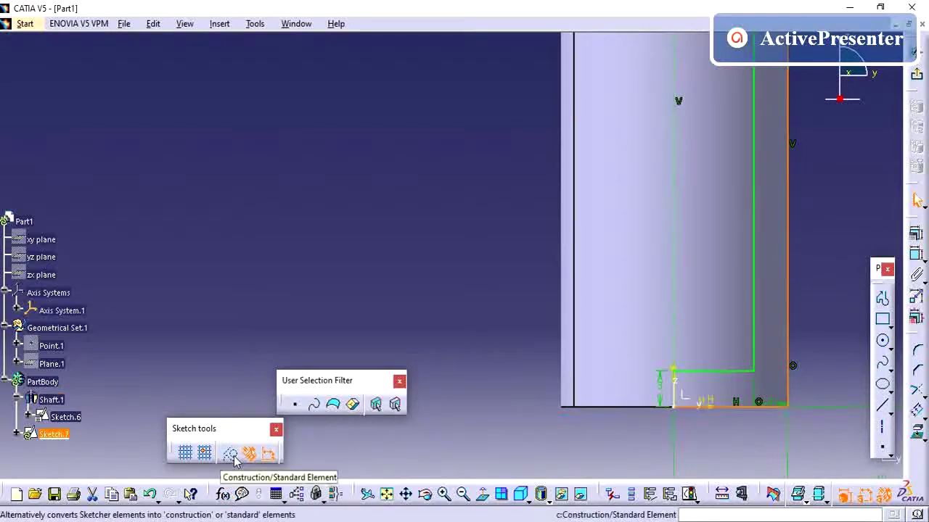
pyautogui.click(233, 461)
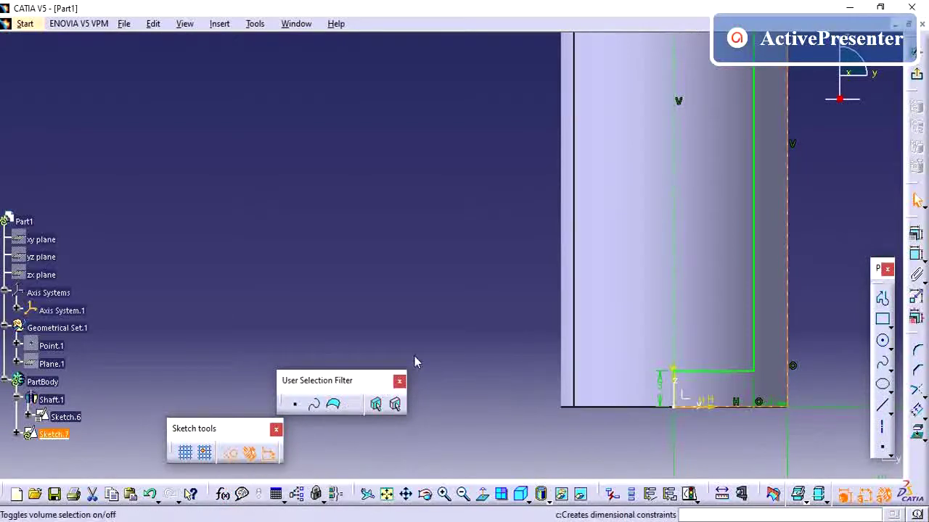
pyautogui.moveTo(437, 309)
pyautogui.mouseDown(button='middle')
pyautogui.moveTo(439, 254)
pyautogui.moveTo(523, 317)
pyautogui.moveTo(523, 356)
pyautogui.moveTo(608, 263)
pyautogui.mouseUp(button='middle')
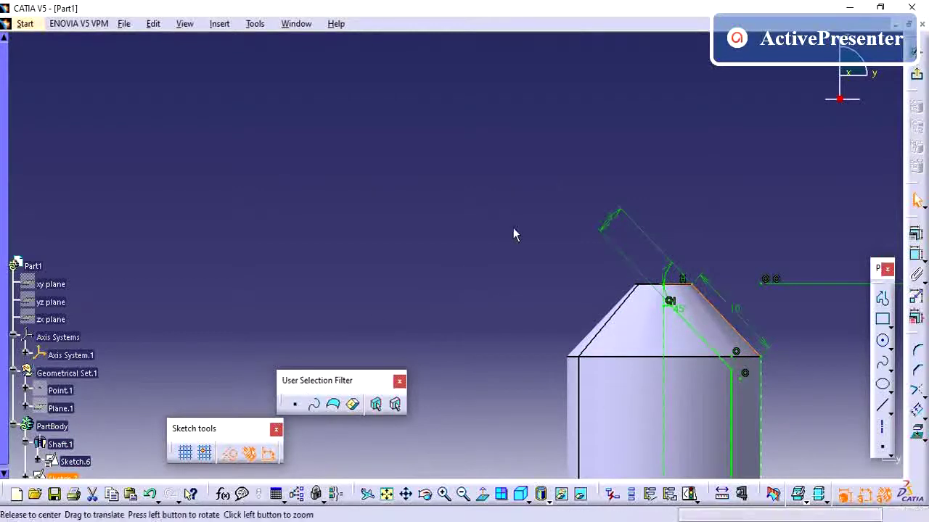
pyautogui.keyDown('ctrl'); pyautogui.moveTo(513, 233); pyautogui.dragTo(493, 290, button='middle'); pyautogui.keyUp('ctrl')
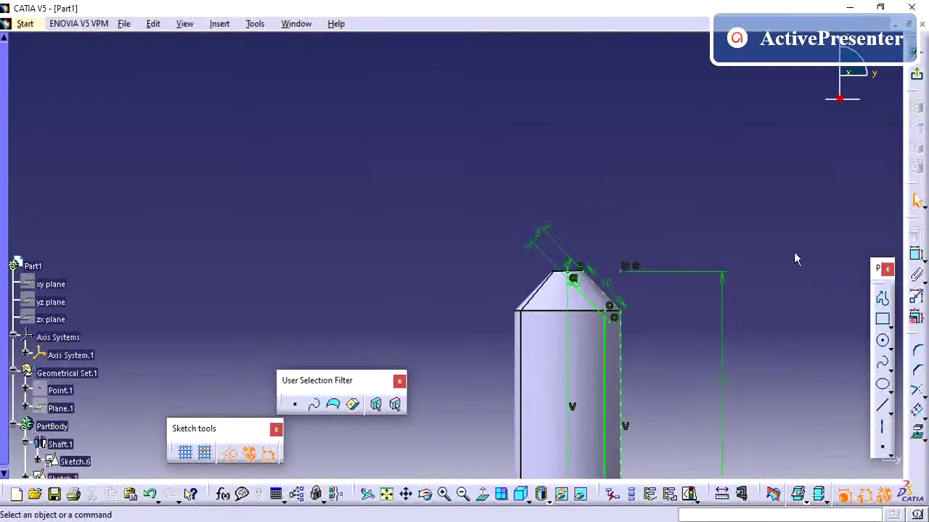
pyautogui.moveTo(365, 282); pyautogui.dragTo(452, 253, button='middle')
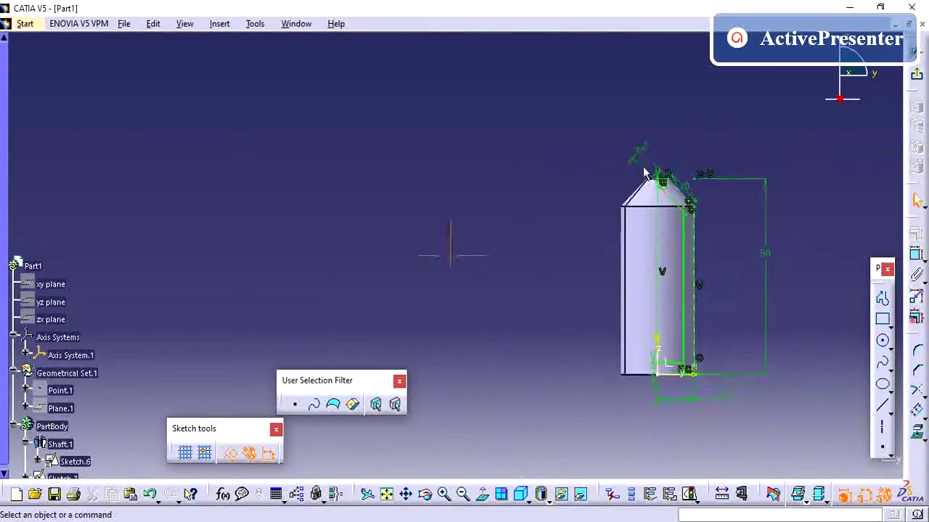
# Step: Exit the sketcher and hide Sketch.6
pyautogui.click(918, 78)
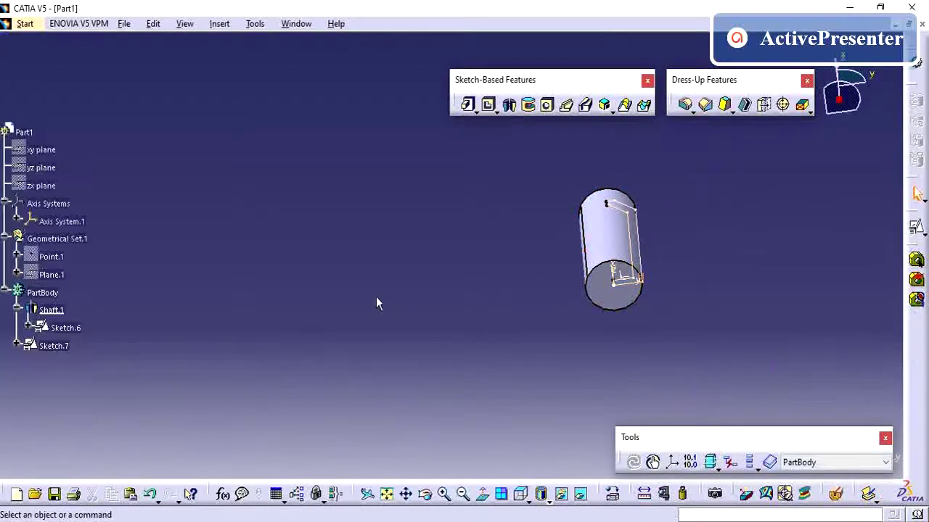
pyautogui.rightClick(95, 238)
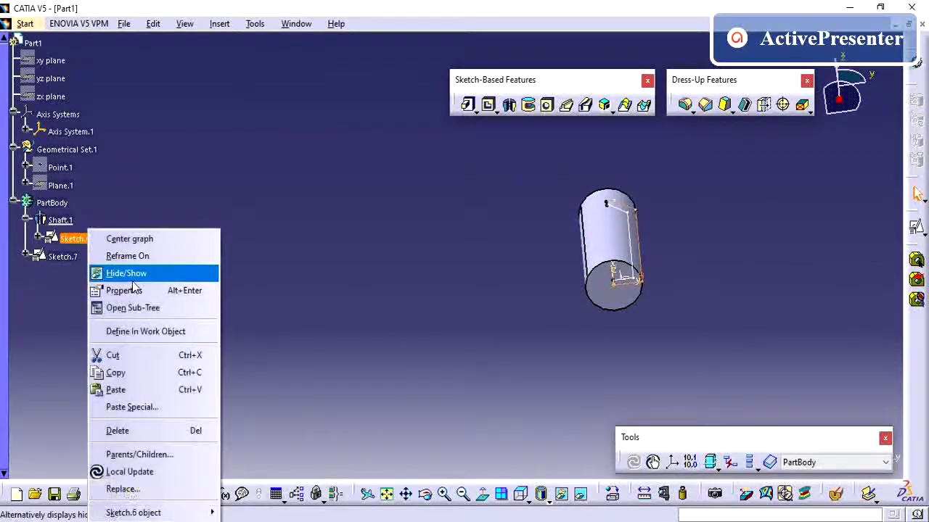
pyautogui.click(133, 273)
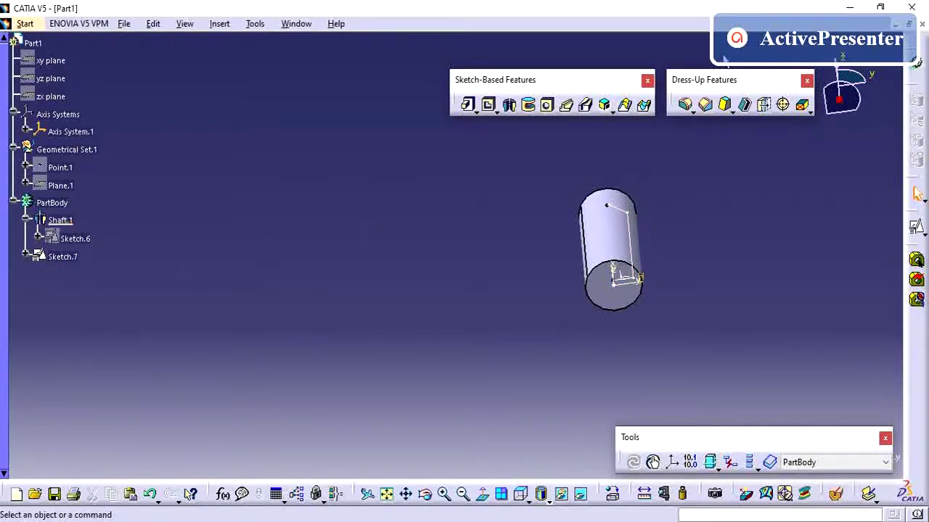
# Step: Create Groove.1, revolving Sketch.7 360° about the Z axis of Axis System.1
pyautogui.click(528, 104)
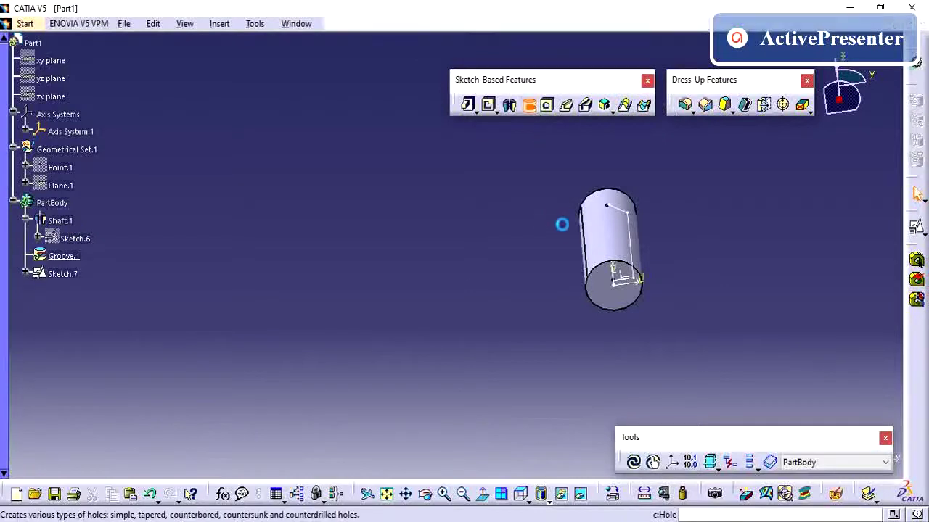
pyautogui.click(636, 227)
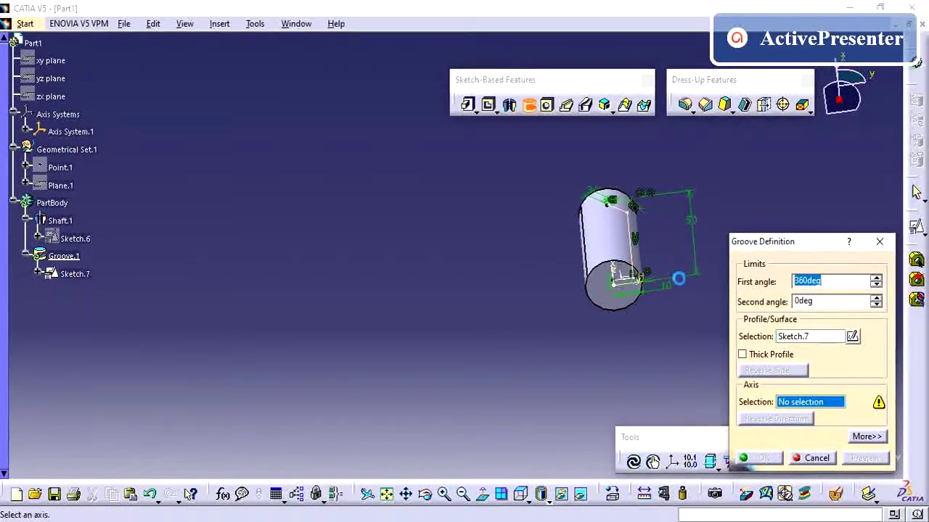
pyautogui.moveTo(668, 221)
pyautogui.mouseDown(button='middle')
pyautogui.moveTo(646, 281)
pyautogui.moveTo(572, 340)
pyautogui.moveTo(455, 346)
pyautogui.moveTo(472, 394)
pyautogui.moveTo(467, 376)
pyautogui.moveTo(426, 352)
pyautogui.moveTo(533, 290)
pyautogui.mouseUp(button='middle')
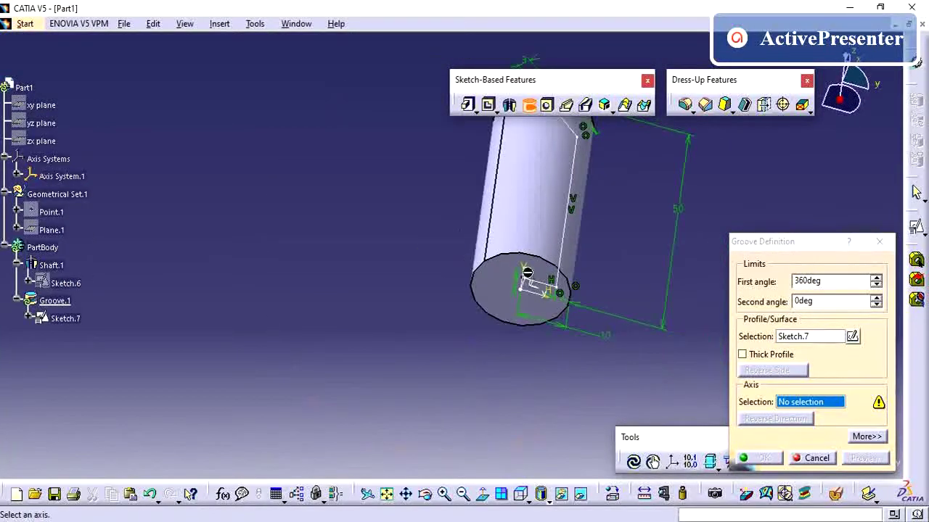
pyautogui.moveTo(341, 347); pyautogui.dragTo(348, 332, button='middle')
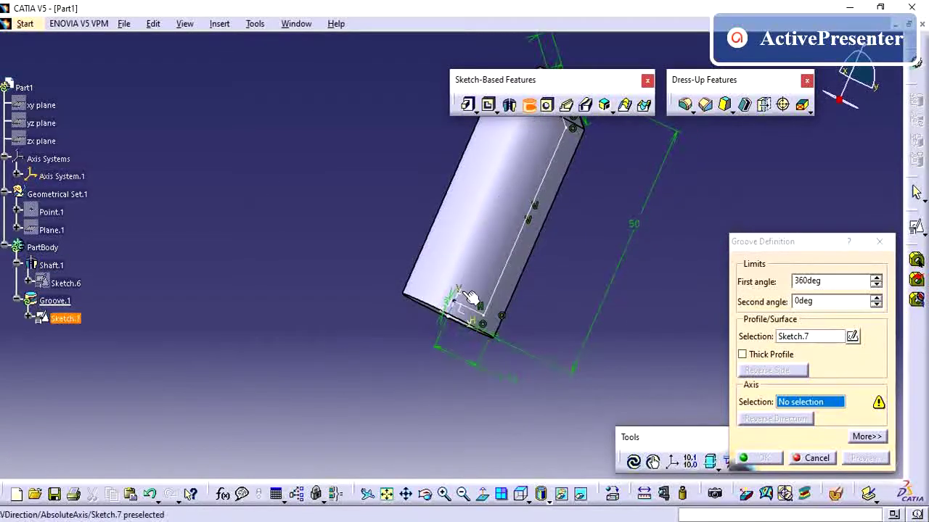
pyautogui.click(466, 304)
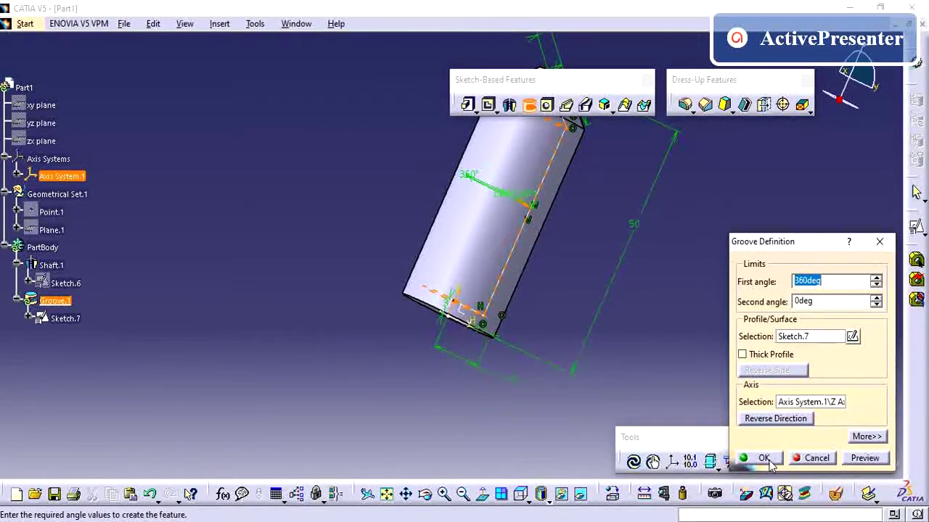
pyautogui.click(769, 462)
pyautogui.moveTo(341, 377); pyautogui.dragTo(408, 315, button='middle')
pyautogui.moveTo(410, 207); pyautogui.dragTo(556, 233, button='middle')
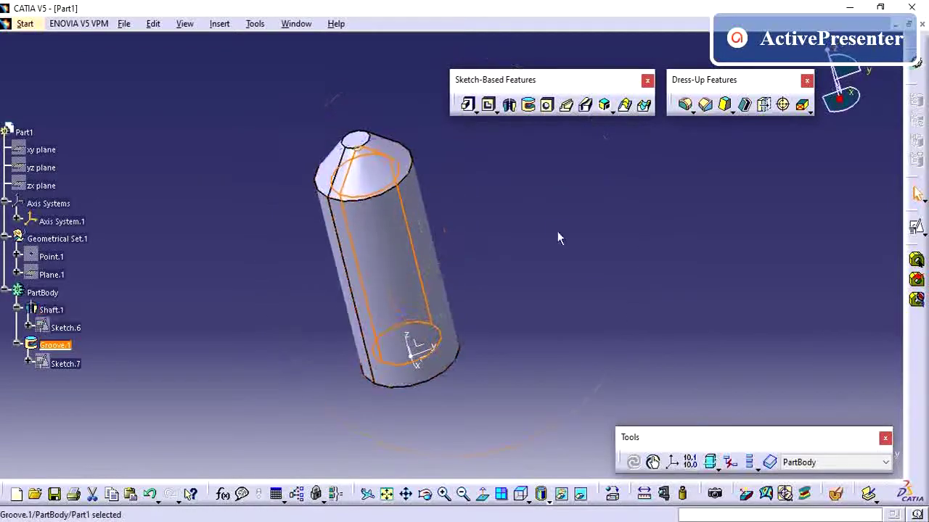
pyautogui.click(836, 494)
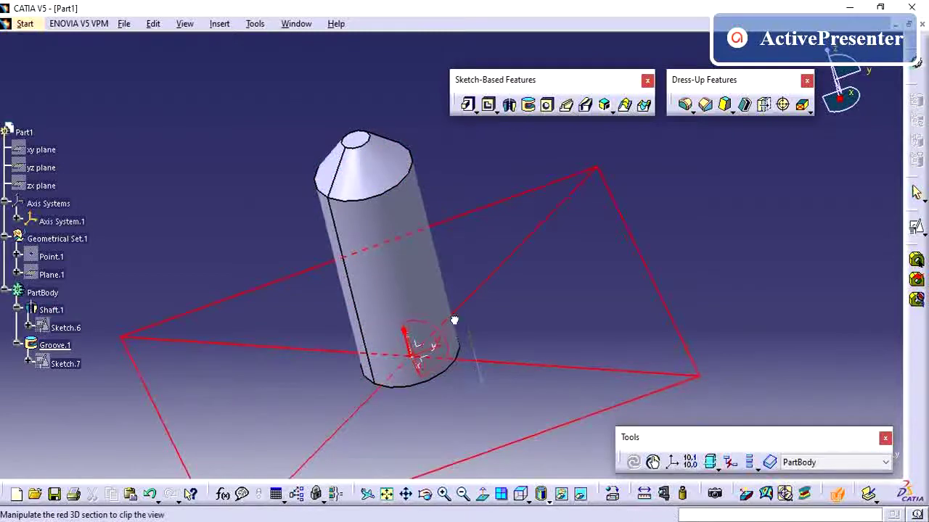
pyautogui.moveTo(454, 320); pyautogui.dragTo(473, 234, button='middle')
pyautogui.moveTo(483, 296); pyautogui.dragTo(538, 192, button='middle')
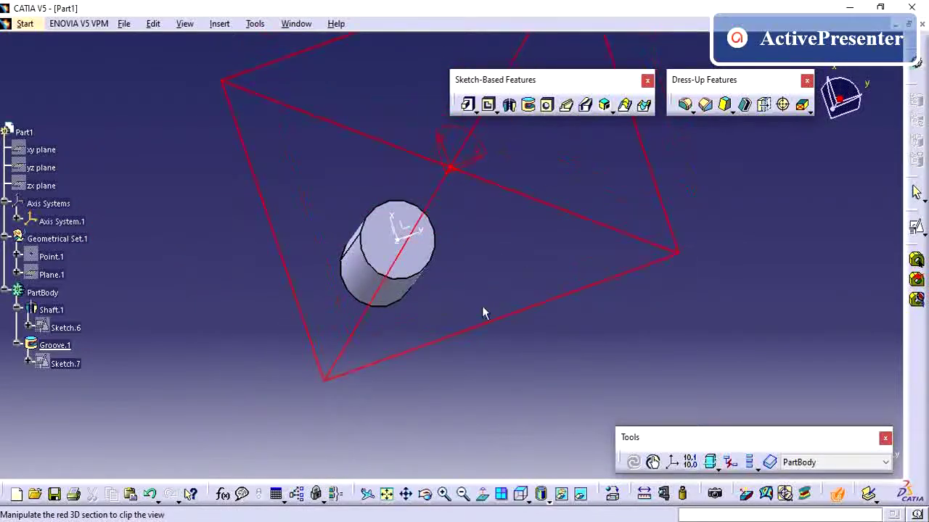
pyautogui.keyDown('ctrl'); pyautogui.moveTo(533, 367); pyautogui.dragTo(445, 311, button='middle'); pyautogui.keyUp('ctrl')
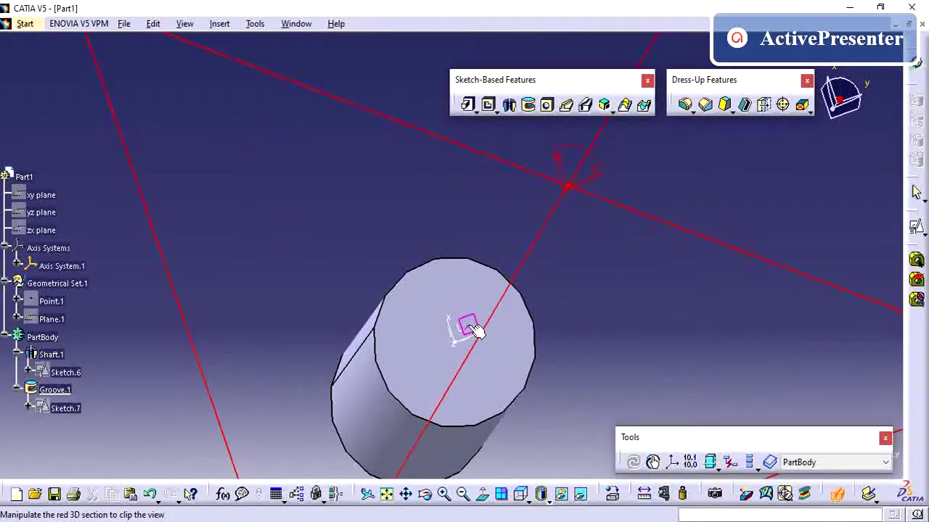
pyautogui.press('Escape')
pyautogui.keyDown('ctrl'); pyautogui.moveTo(433, 315); pyautogui.dragTo(419, 348, button='middle'); pyautogui.keyUp('ctrl')
# Step: Make Shaft.1 the current work object so new features go before the groove
pyautogui.click(17, 354)
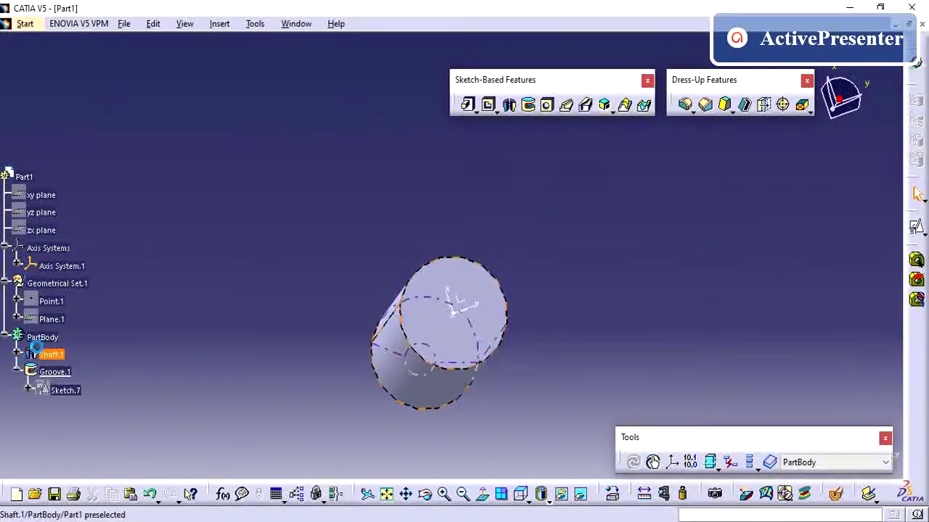
pyautogui.rightClick(50, 354)
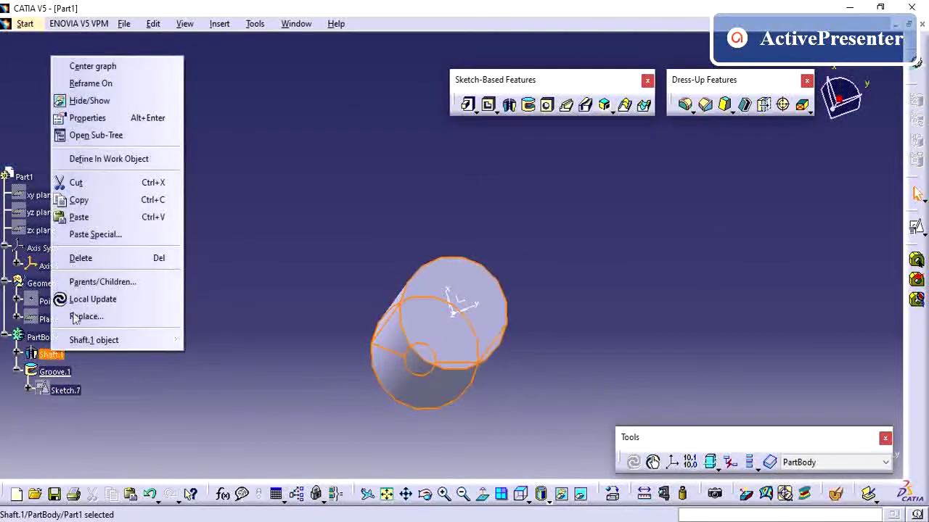
pyautogui.click(108, 160)
pyautogui.click(191, 327)
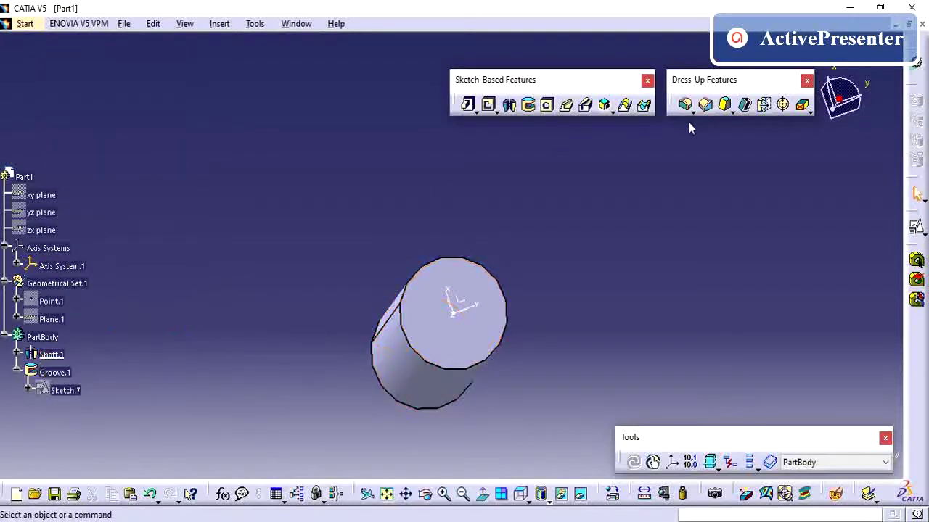
# Step: Shell the shaft 2.5 mm thick with its top face removed
pyautogui.click(743, 105)
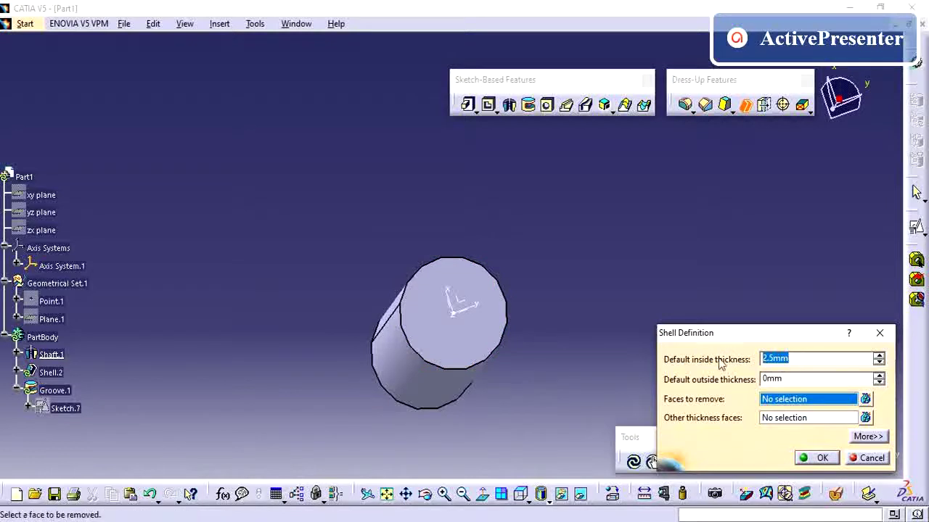
pyautogui.click(489, 334)
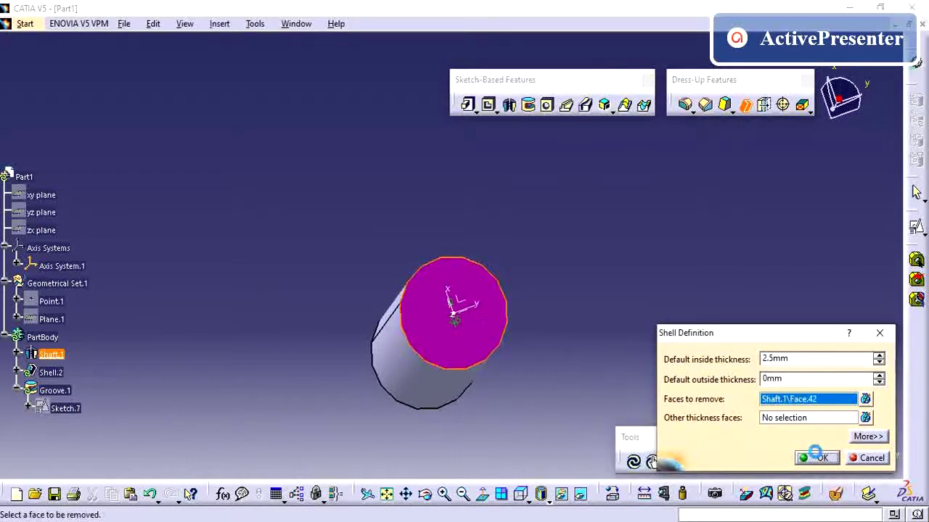
pyautogui.click(815, 457)
pyautogui.moveTo(404, 261); pyautogui.dragTo(220, 386, button='middle')
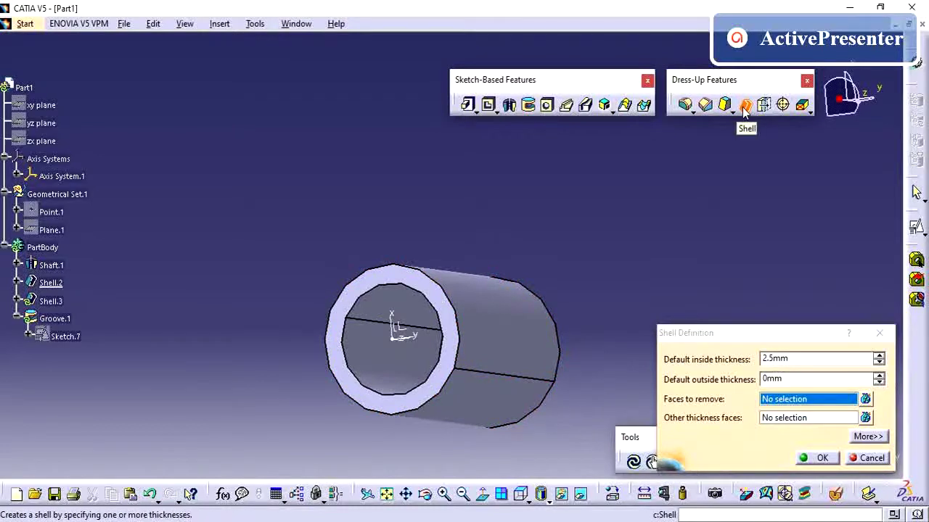
pyautogui.click(869, 458)
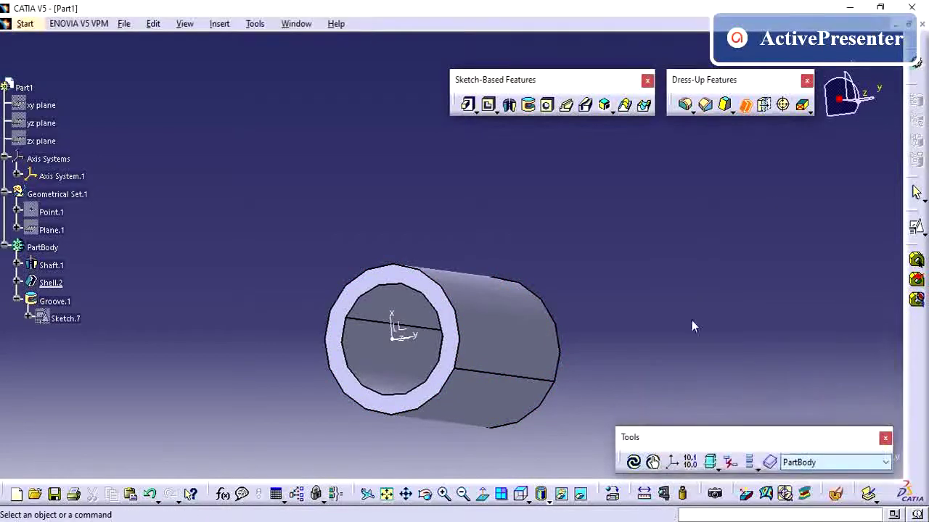
pyautogui.moveTo(400, 213); pyautogui.dragTo(461, 172, button='middle')
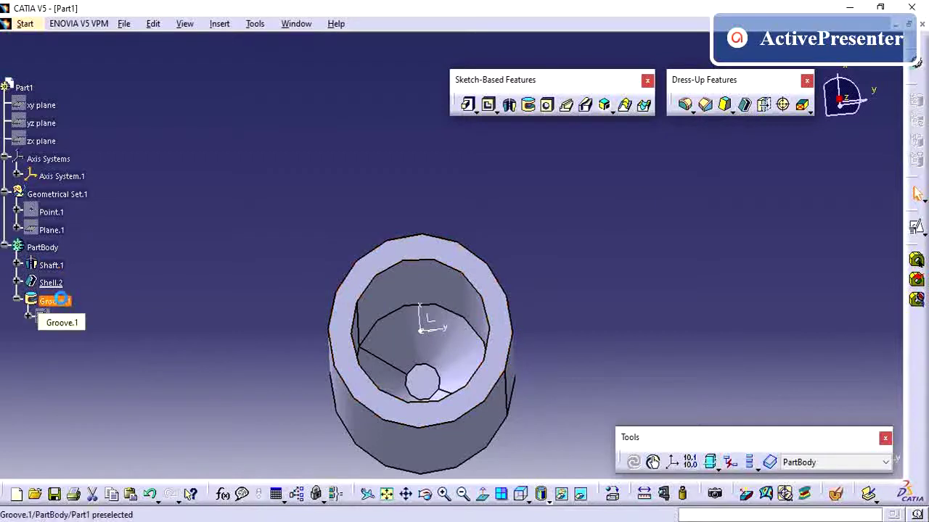
# Step: Delete Groove.1 and the leftover Sketch.7
pyautogui.click(60, 299)
pyautogui.press('Delete')
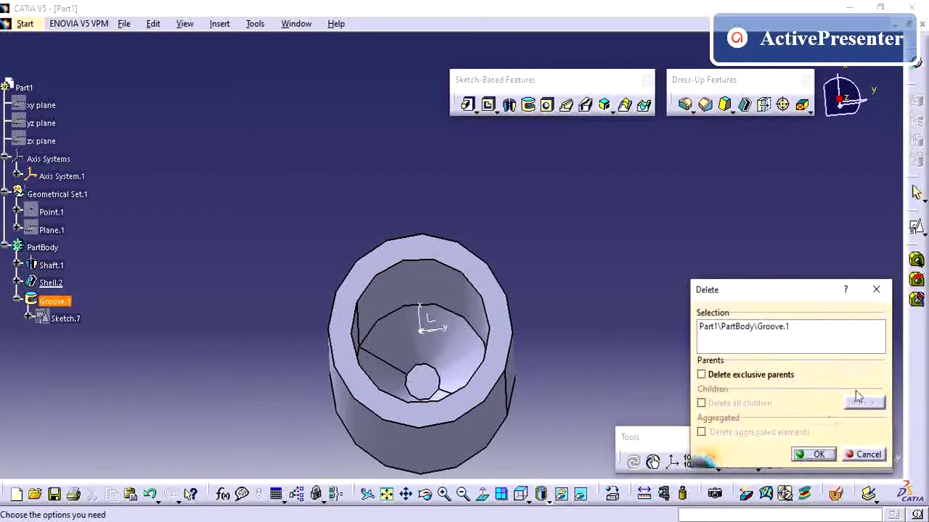
pyautogui.click(815, 456)
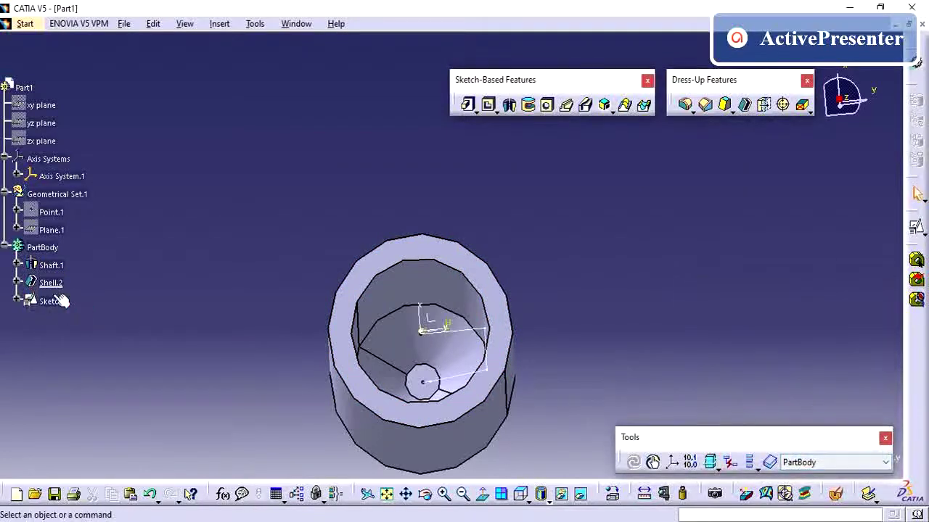
pyautogui.click(65, 307)
pyautogui.press('Delete')
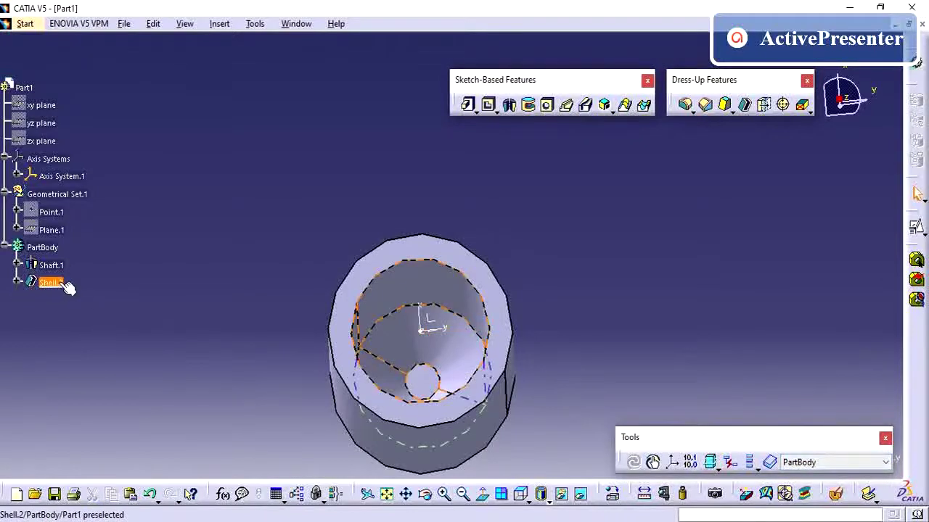
# Step: Delete Shell.2 and Shaft.1, leaving only Sketch.6 in PartBody
pyautogui.click(51, 282)
pyautogui.press('Delete')
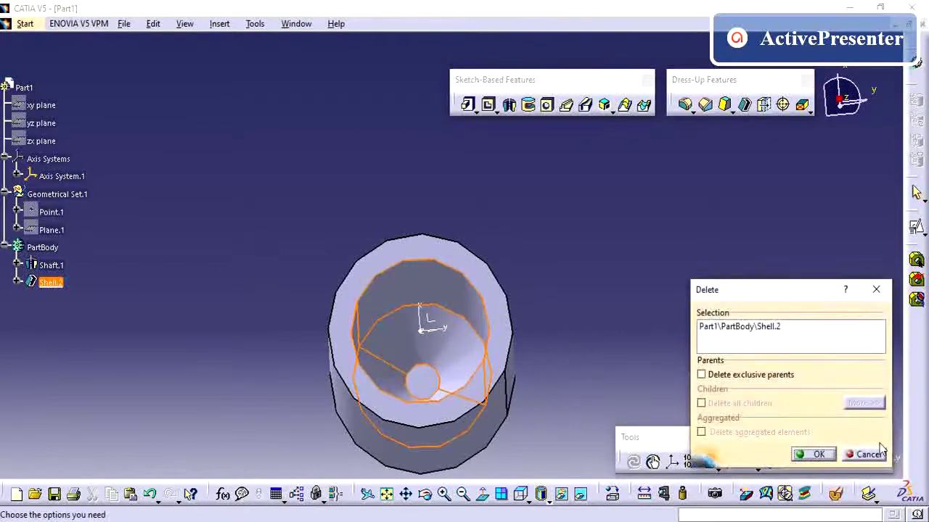
pyautogui.click(826, 457)
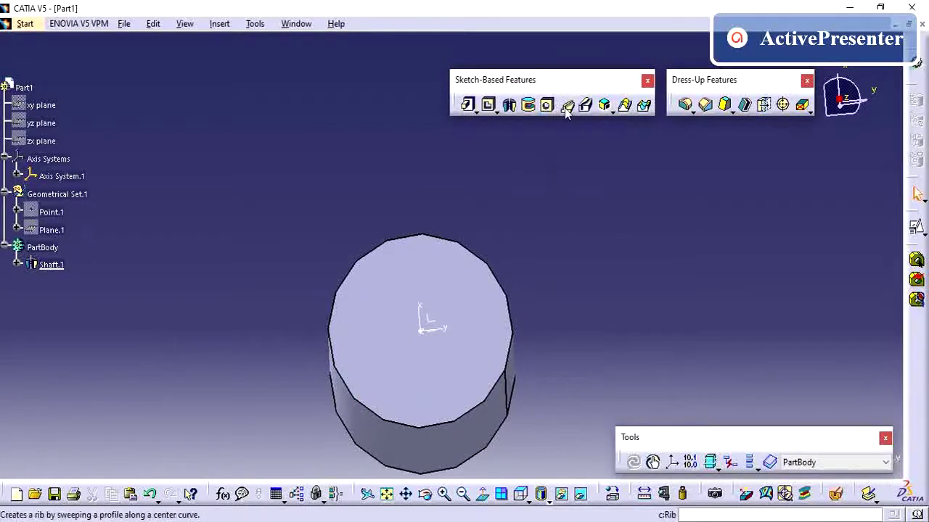
pyautogui.moveTo(368, 171); pyautogui.dragTo(150, 302, button='middle')
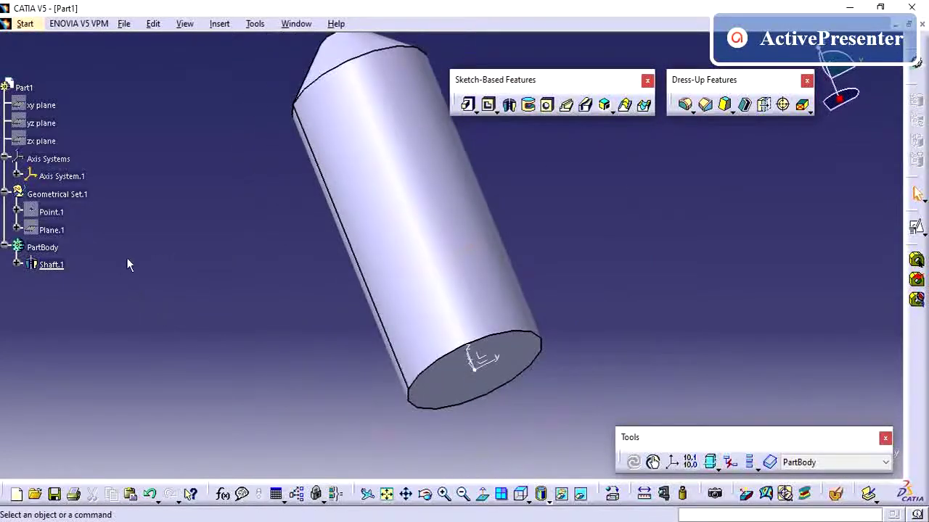
pyautogui.click(58, 265)
pyautogui.press('Delete')
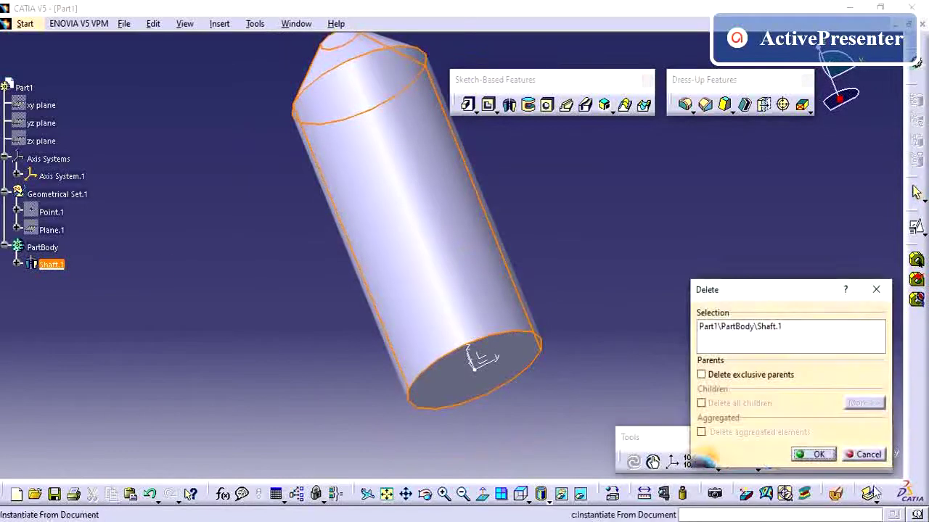
pyautogui.click(814, 454)
pyautogui.moveTo(566, 301)
pyautogui.mouseDown(button='middle')
pyautogui.moveTo(560, 284)
pyautogui.moveTo(576, 398)
pyautogui.moveTo(600, 400)
pyautogui.mouseUp(button='middle')
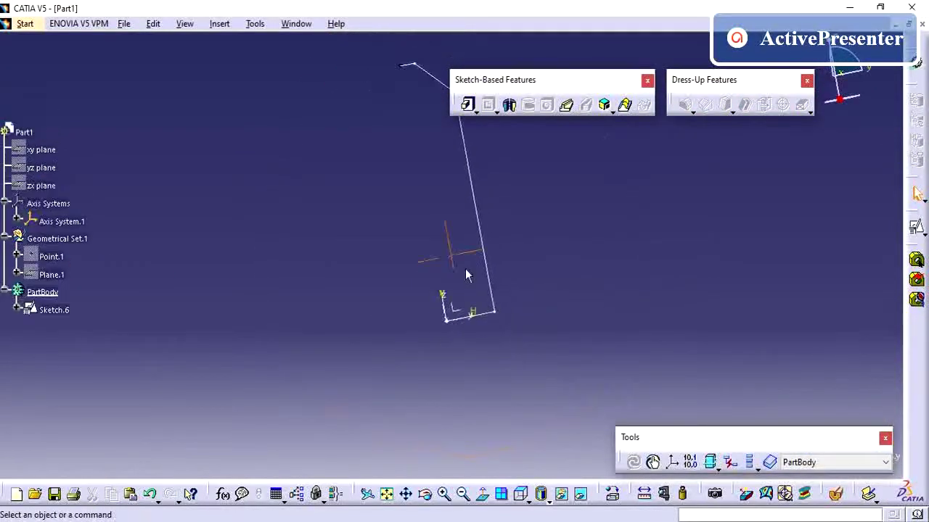
# Step: Open Sketch.6 and clear out its existing lines and dimensions
pyautogui.moveTo(465, 268)
pyautogui.mouseDown(button='middle')
pyautogui.moveTo(527, 355)
pyautogui.moveTo(518, 296)
pyautogui.moveTo(467, 309)
pyautogui.mouseUp(button='middle')
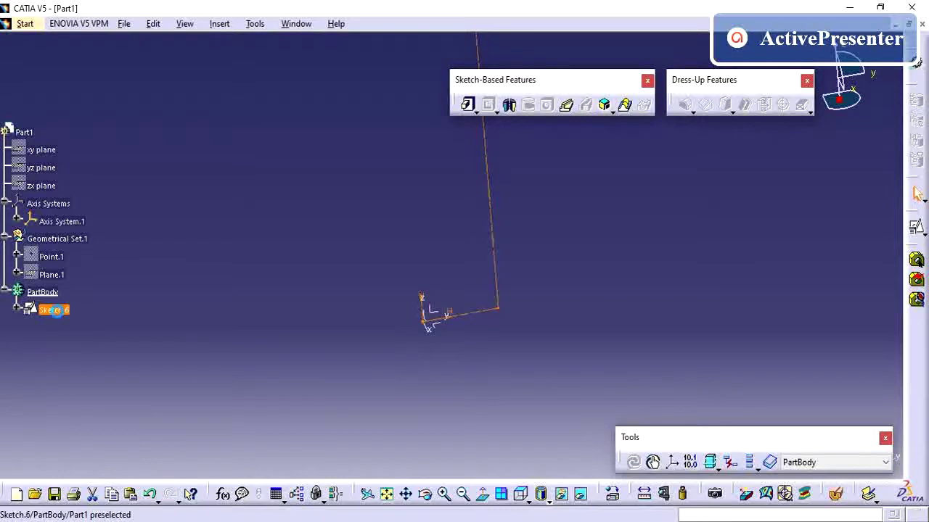
pyautogui.click(56, 310)
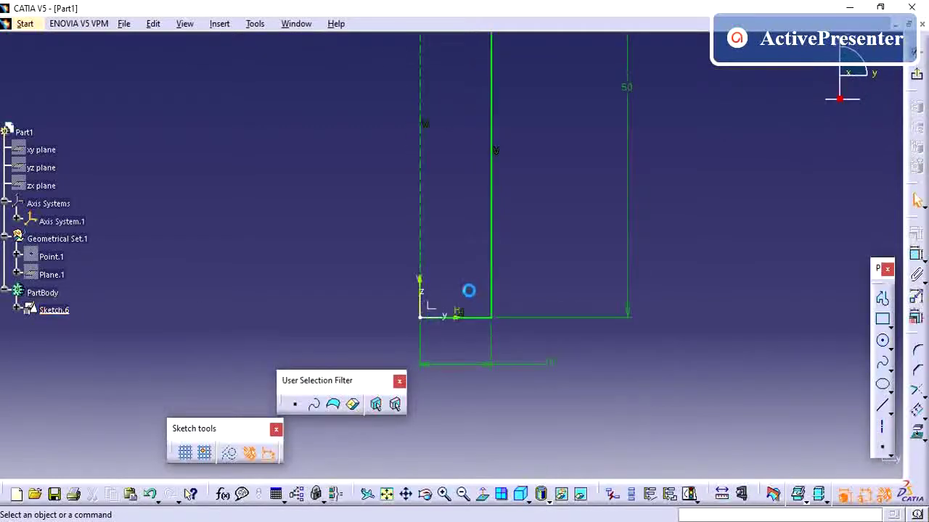
pyautogui.moveTo(473, 290)
pyautogui.mouseDown(button='middle')
pyautogui.moveTo(451, 256)
pyautogui.moveTo(390, 283)
pyautogui.moveTo(409, 348)
pyautogui.moveTo(473, 254)
pyautogui.mouseUp(button='middle')
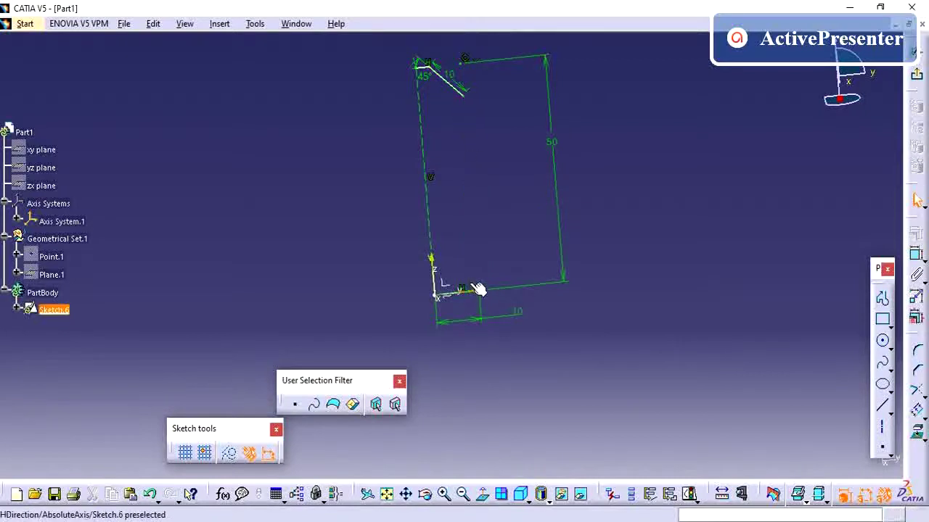
pyautogui.hotkey('ctrl', 'z')
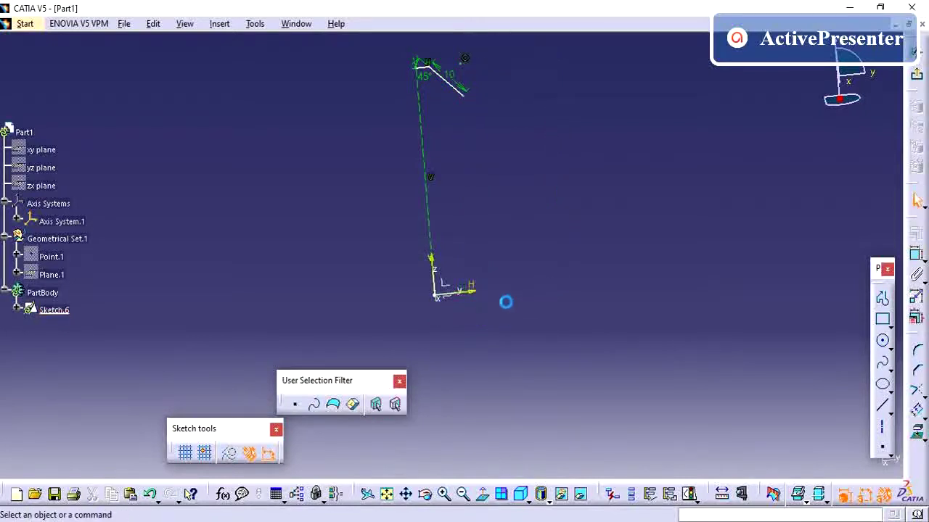
pyautogui.hotkey('ctrl', 'z')
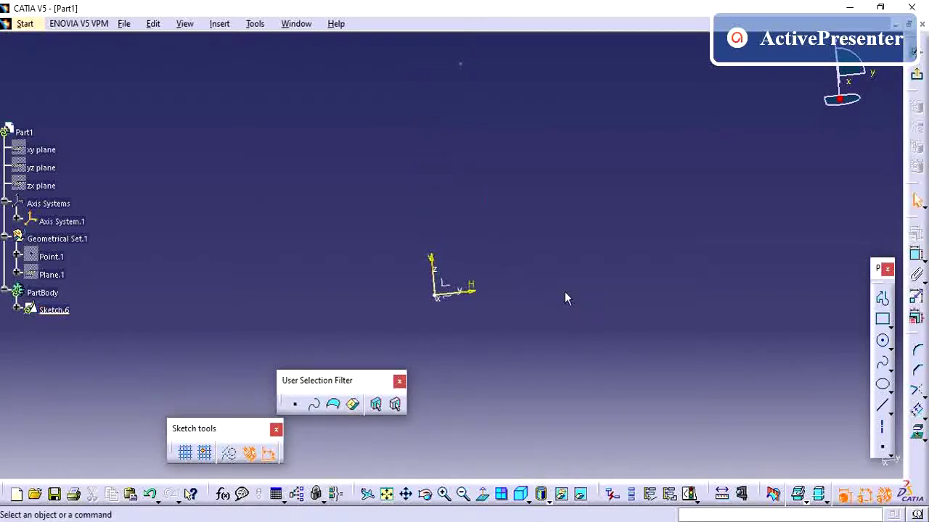
pyautogui.moveTo(566, 298); pyautogui.dragTo(566, 282, button='middle')
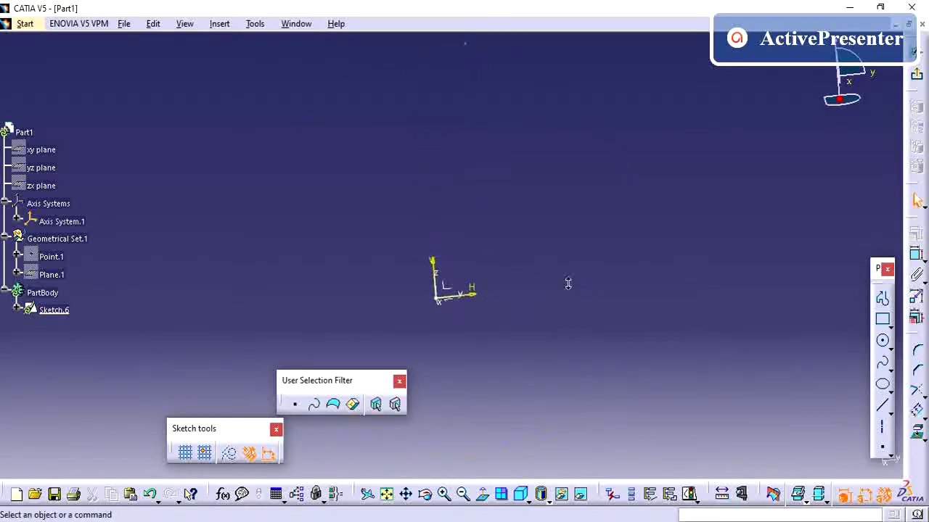
# Step: Draw a circle centred on the sketch origin
pyautogui.click(883, 341)
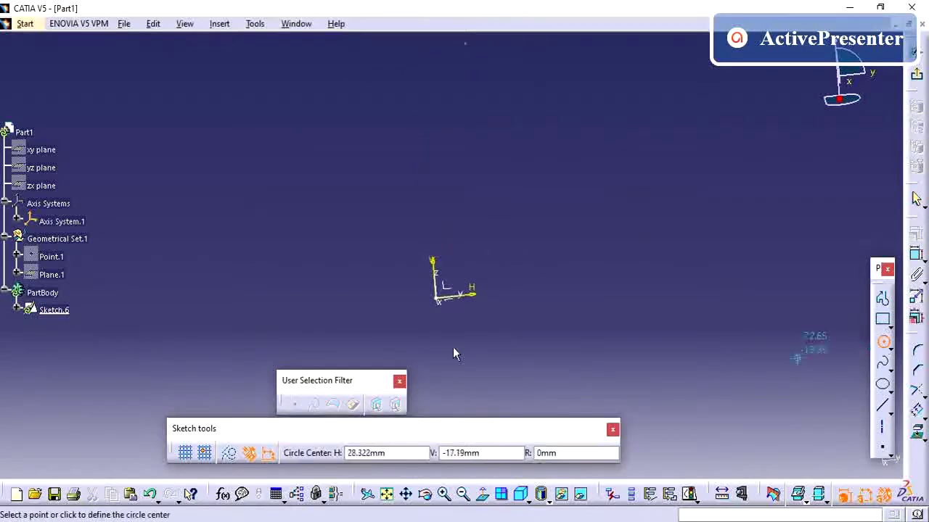
pyautogui.click(436, 297)
pyautogui.click(455, 324)
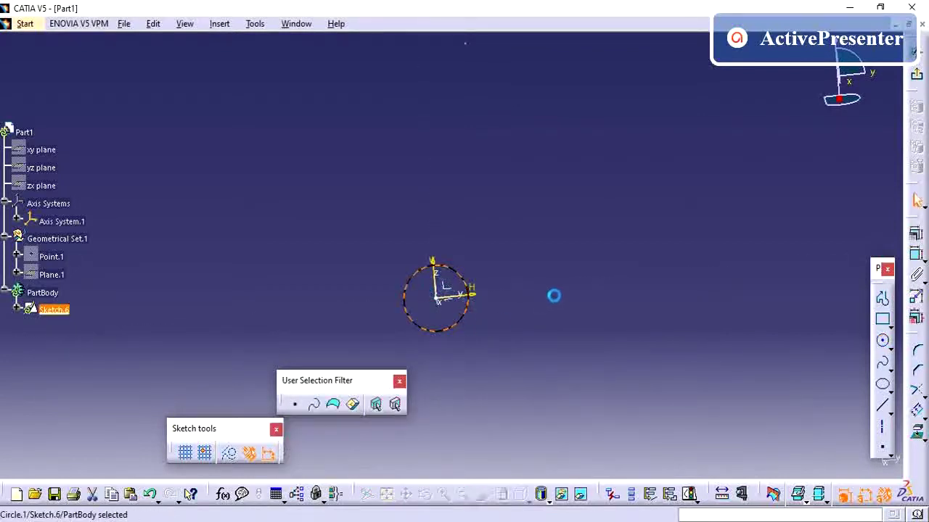
pyautogui.click(554, 295)
# Step: Constrain the circle's diameter to 10 mm and exit the sketch
pyautogui.click(915, 254)
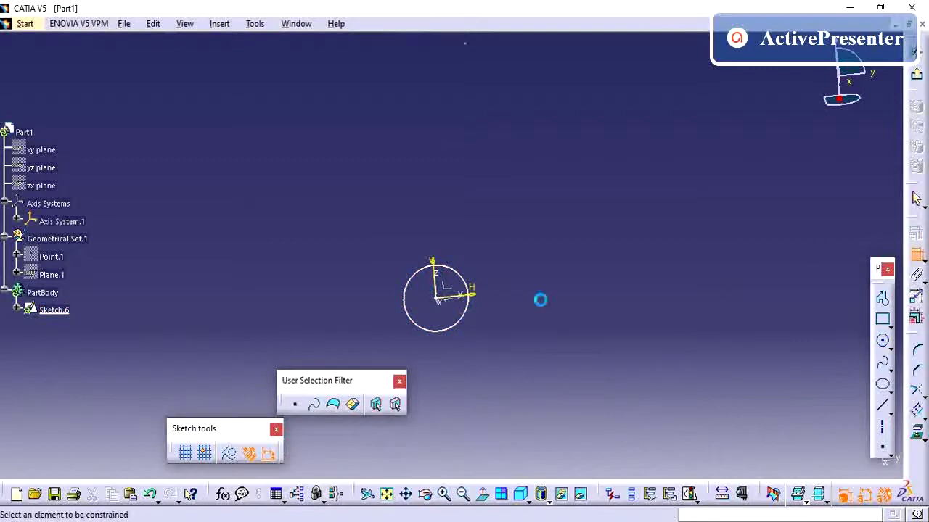
pyautogui.click(451, 271)
pyautogui.click(461, 267)
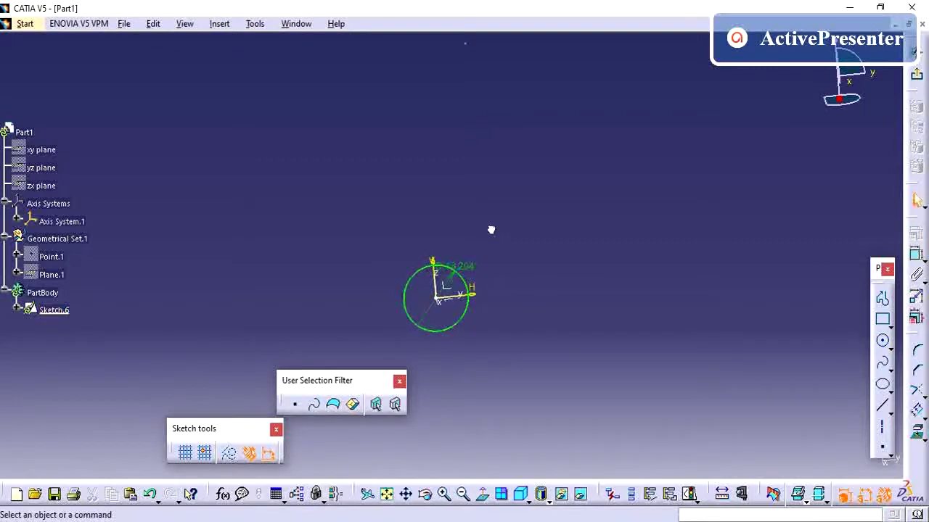
pyautogui.doubleClick(465, 266)
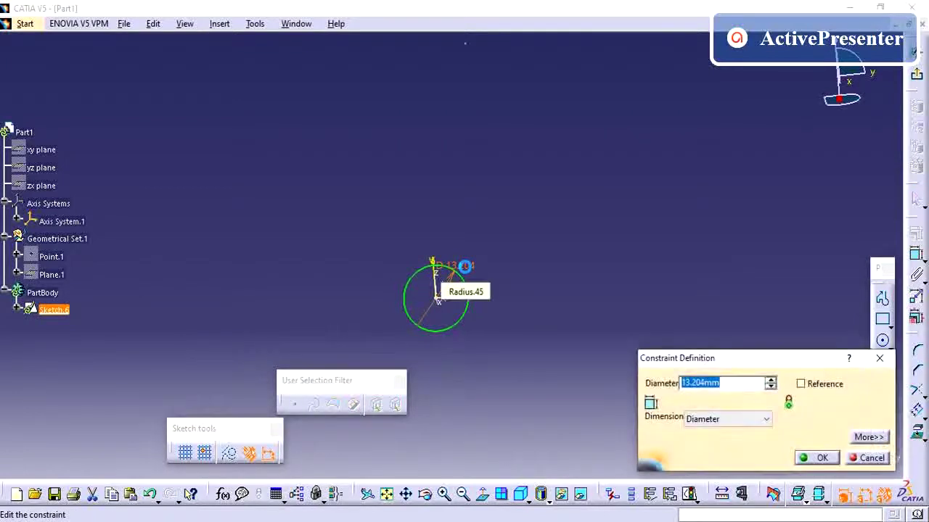
pyautogui.write('10')
pyautogui.press('Return')
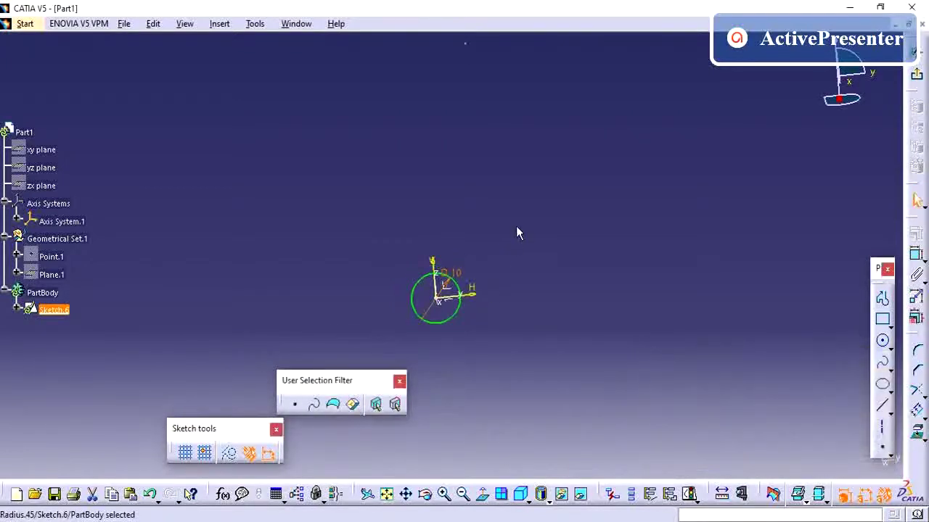
pyautogui.moveTo(471, 276); pyautogui.dragTo(512, 221)
pyautogui.click(532, 271)
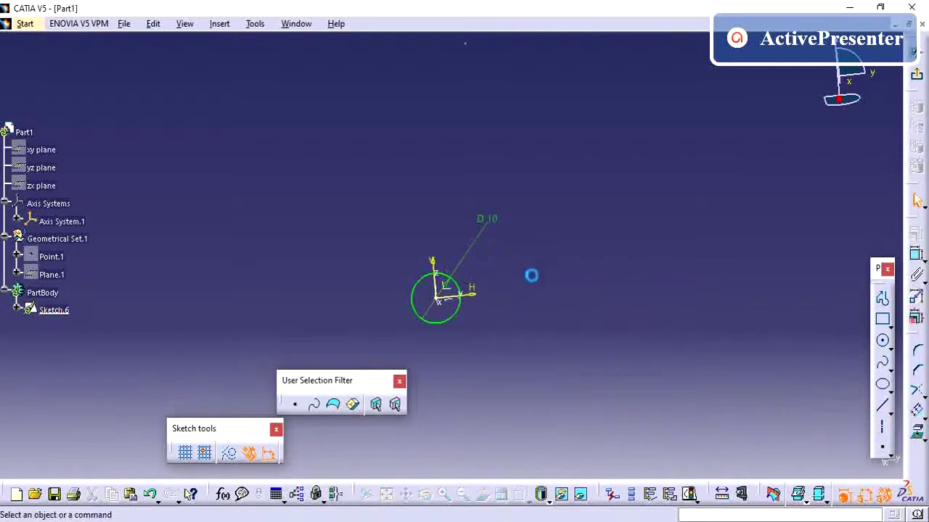
pyautogui.click(916, 74)
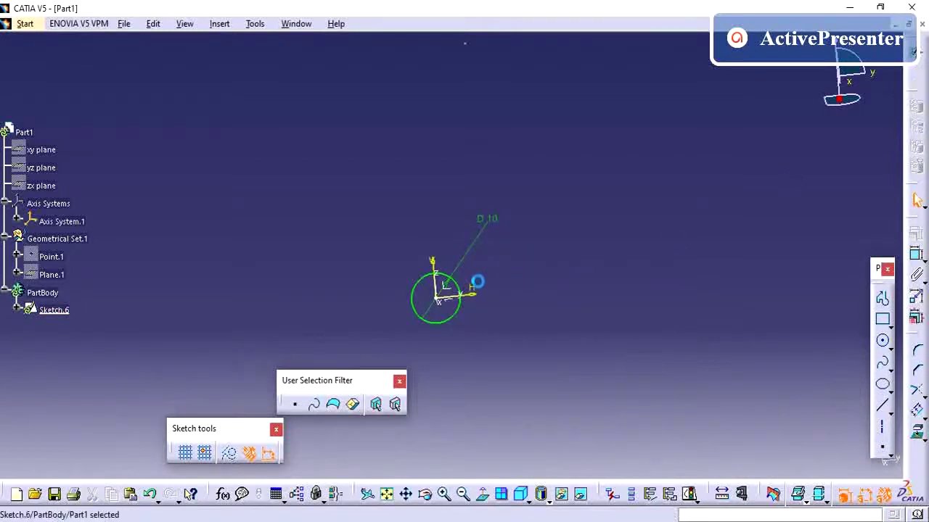
pyautogui.moveTo(532, 289)
pyautogui.mouseDown(button='middle')
pyautogui.moveTo(516, 317)
pyautogui.moveTo(429, 350)
pyautogui.moveTo(456, 350)
pyautogui.moveTo(474, 292)
pyautogui.mouseUp(button='middle')
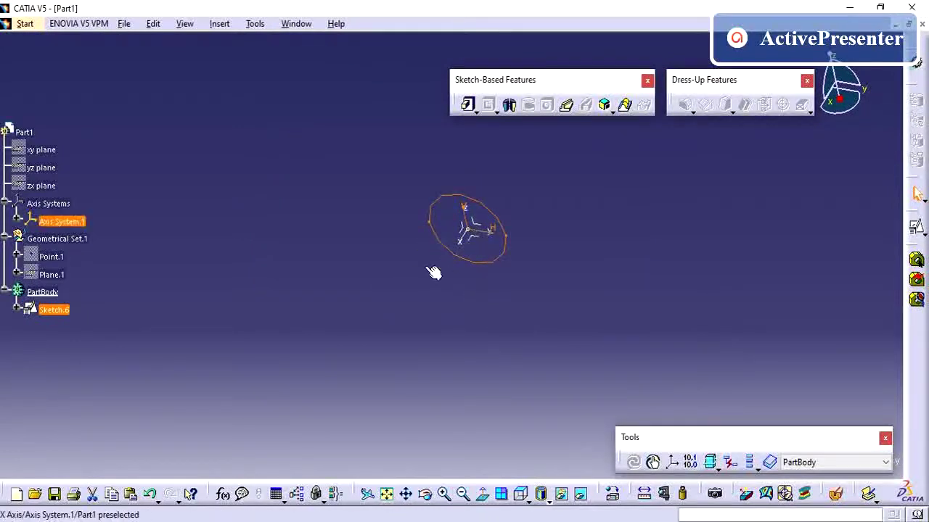
# Step: Try a positioned sketch on the YZ plane, then cancel it
pyautogui.click(634, 207)
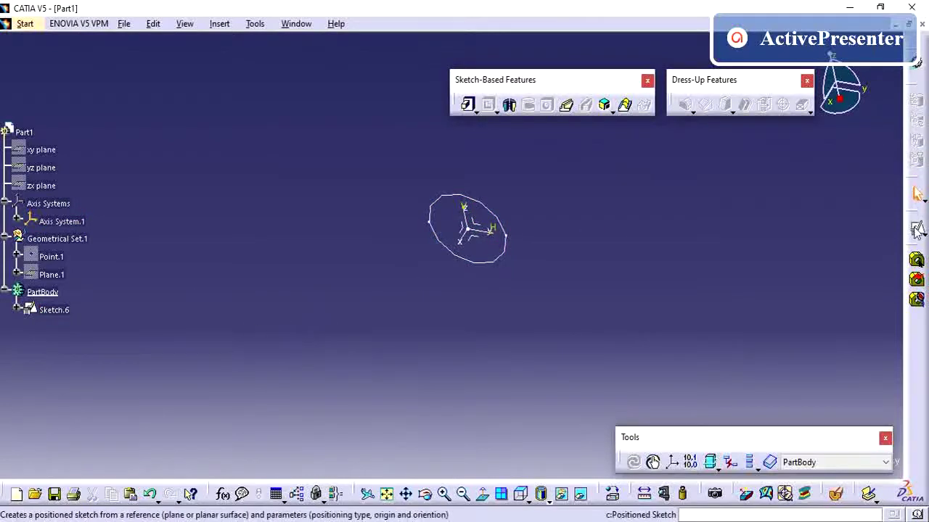
pyautogui.click(916, 227)
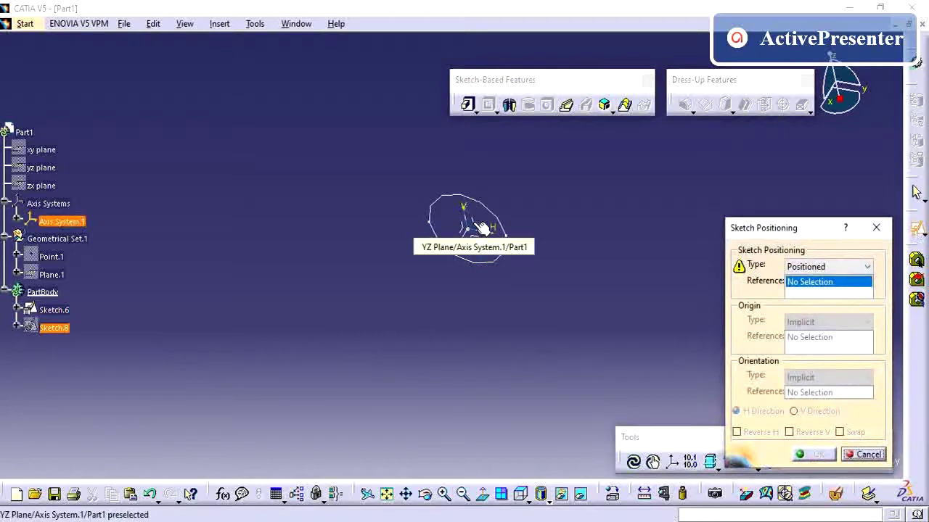
pyautogui.moveTo(507, 289)
pyautogui.mouseDown(button='middle')
pyautogui.moveTo(508, 261)
pyautogui.moveTo(609, 232)
pyautogui.mouseUp(button='middle')
pyautogui.moveTo(485, 288)
pyautogui.mouseDown(button='middle')
pyautogui.moveTo(601, 269)
pyautogui.moveTo(656, 219)
pyautogui.mouseUp(button='middle')
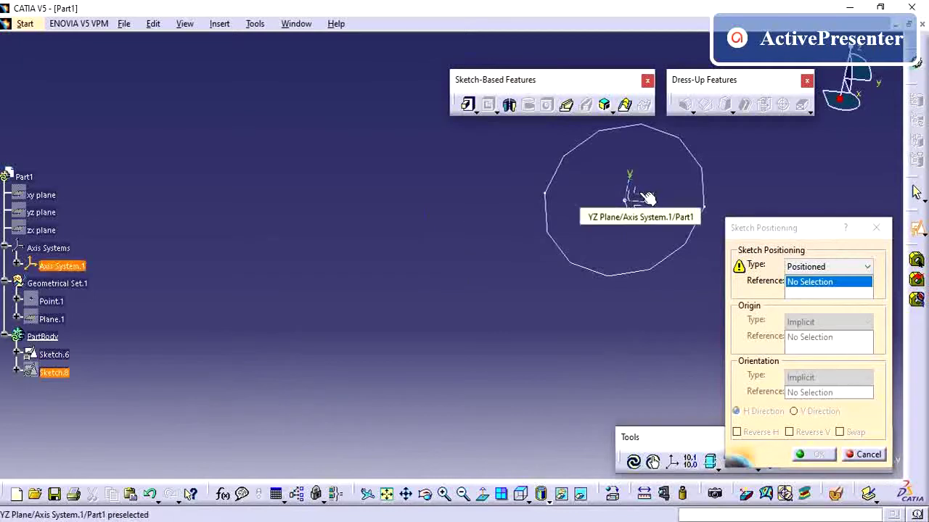
pyautogui.click(648, 197)
pyautogui.moveTo(589, 265); pyautogui.dragTo(504, 255, button='middle')
pyautogui.moveTo(598, 266); pyautogui.dragTo(463, 290, button='middle')
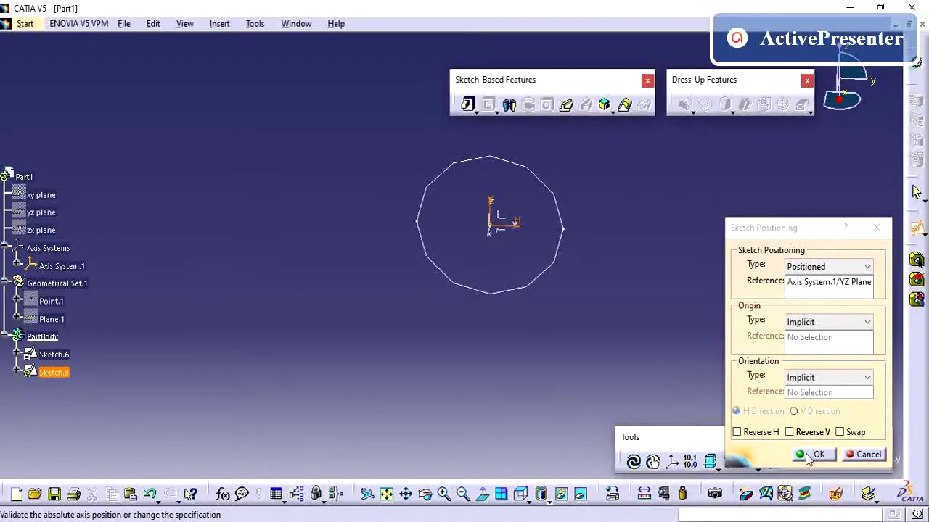
pyautogui.click(856, 457)
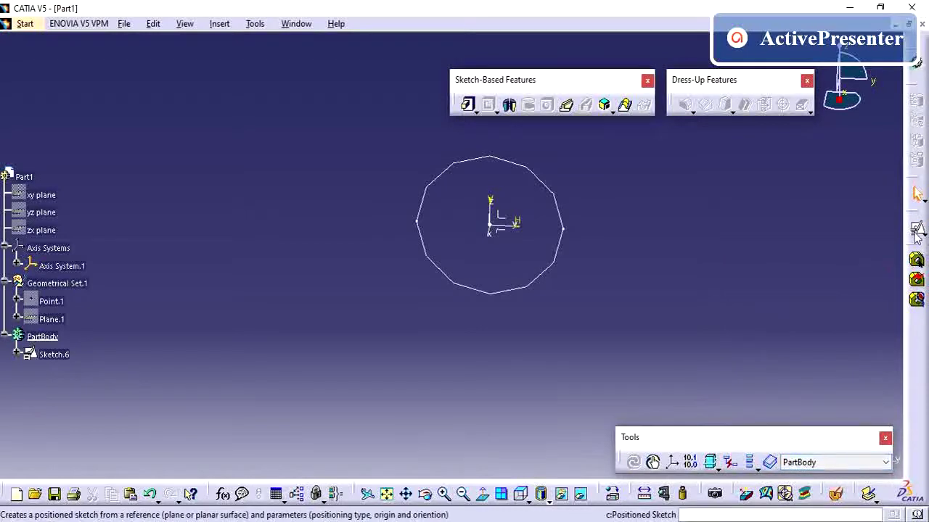
# Step: Create positioned Sketch.8 on the XY plane of Axis System.1 and enter the Sketcher
pyautogui.click(917, 229)
pyautogui.click(499, 230)
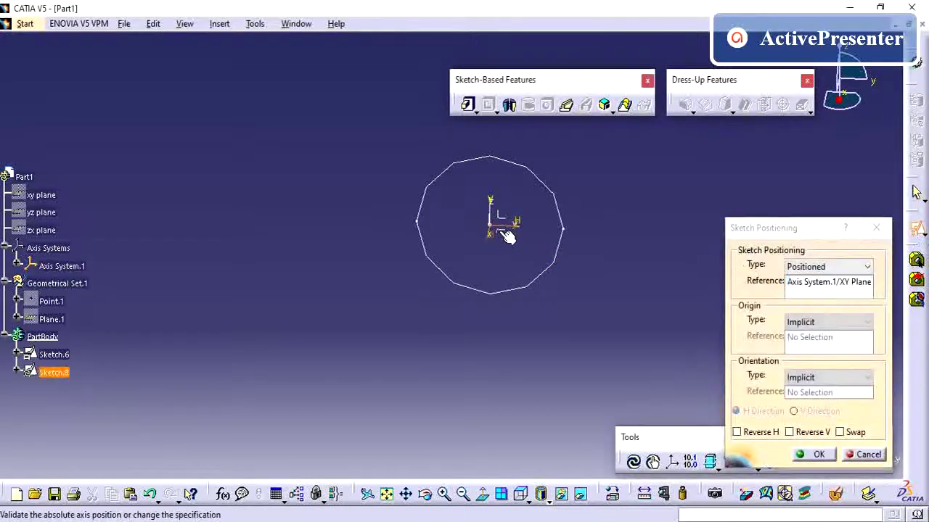
pyautogui.moveTo(353, 308)
pyautogui.mouseDown(button='middle')
pyautogui.moveTo(597, 394)
pyautogui.moveTo(565, 293)
pyautogui.moveTo(390, 298)
pyautogui.moveTo(670, 388)
pyautogui.mouseUp(button='middle')
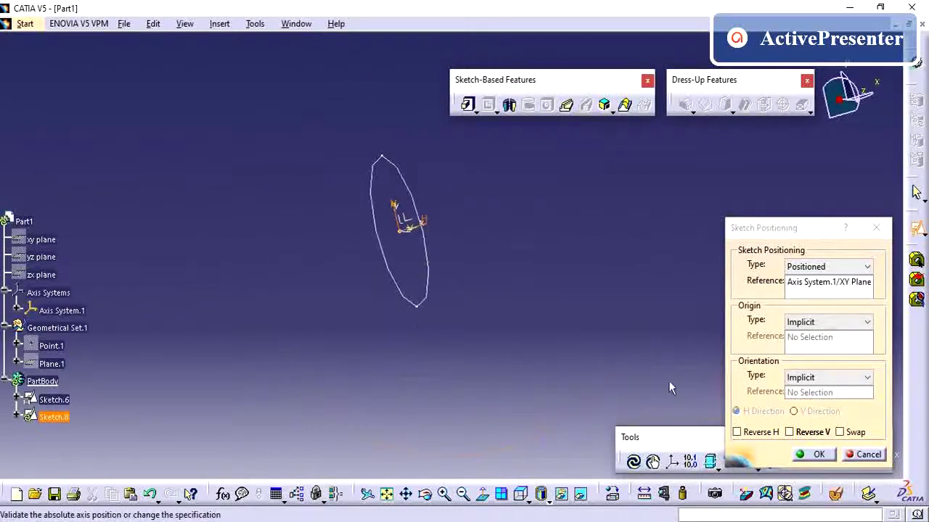
pyautogui.click(813, 455)
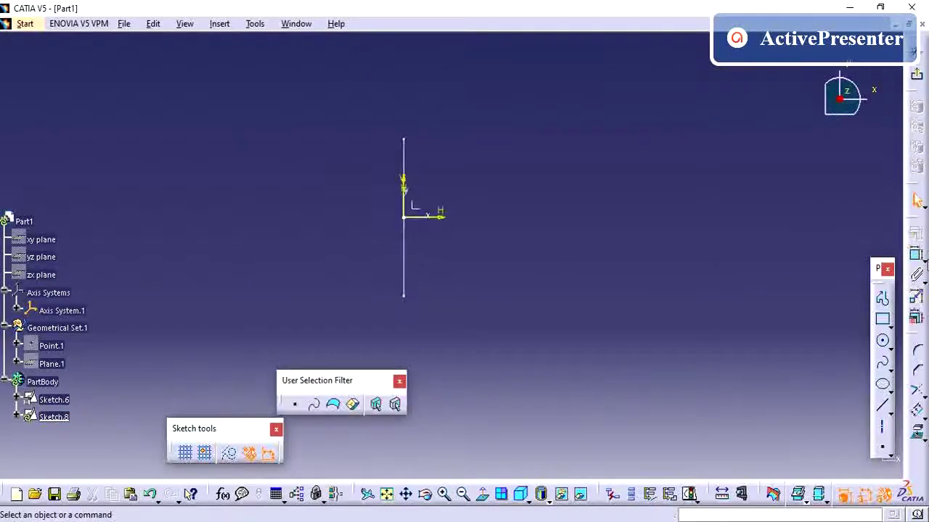
# Step: Draw a horizontal line from the sketch origin to the right
pyautogui.click(883, 410)
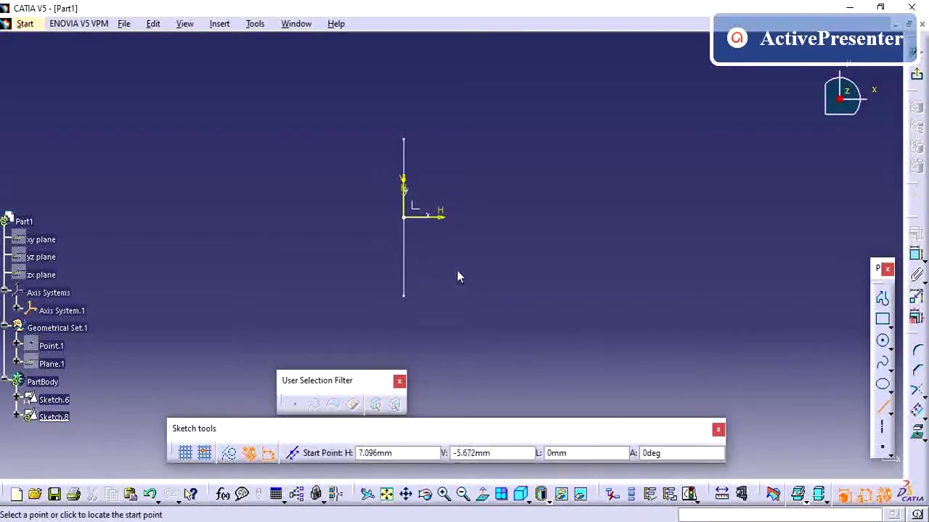
pyautogui.click(408, 217)
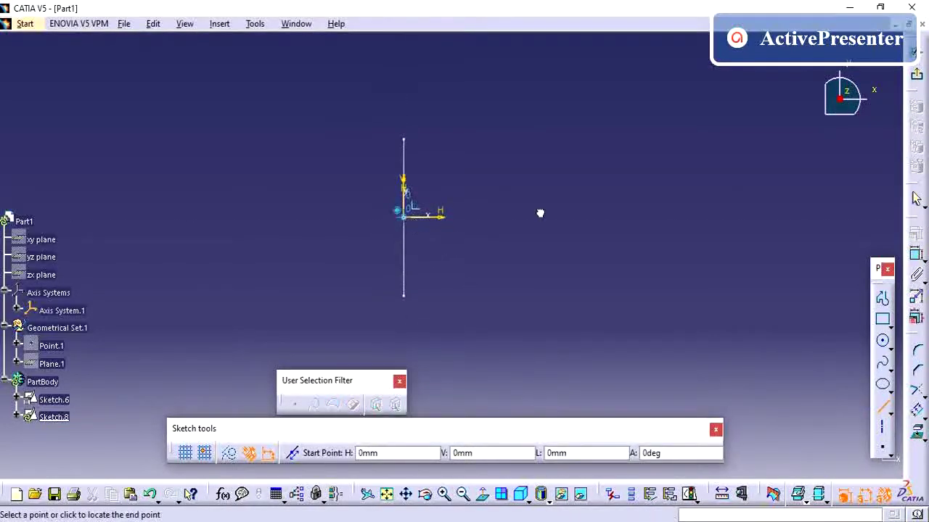
pyautogui.click(810, 225)
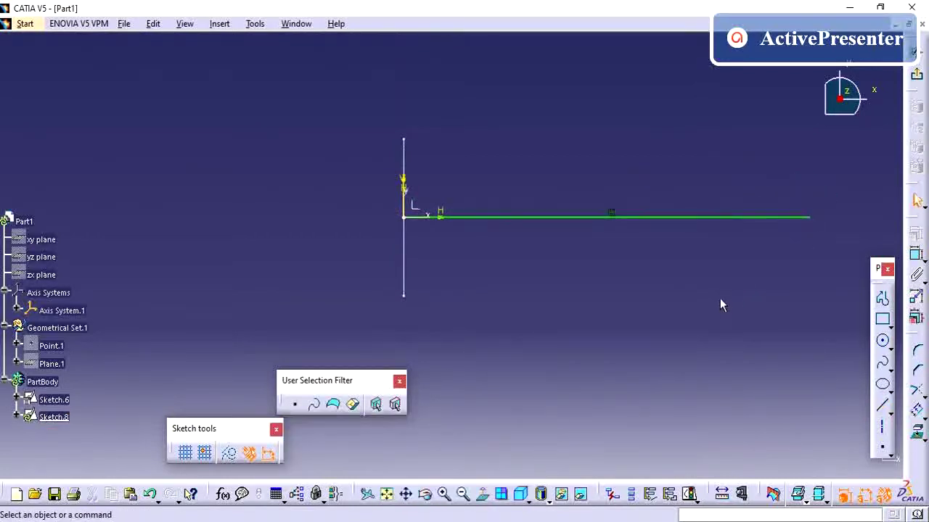
# Step: Dimension the line and set its length to 100 mm
pyautogui.click(915, 255)
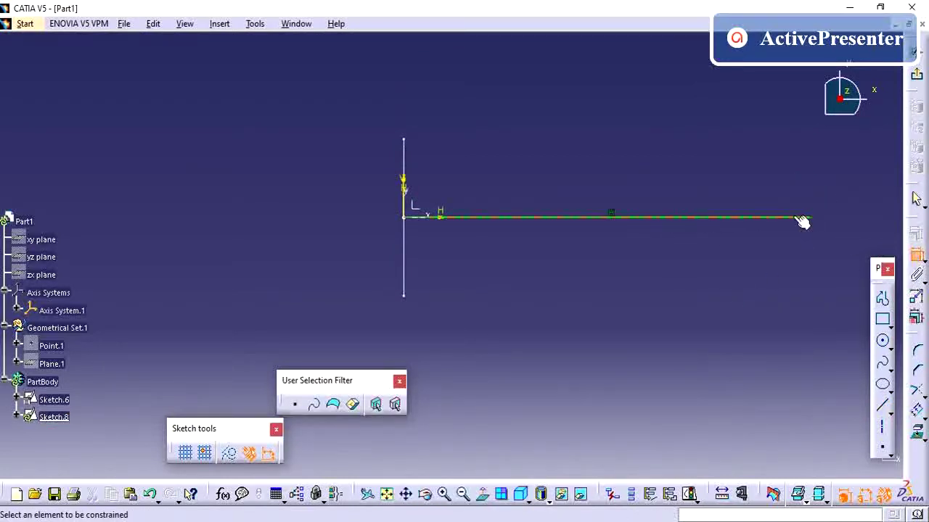
pyautogui.click(772, 217)
pyautogui.click(594, 268)
pyautogui.doubleClick(596, 270)
pyautogui.write('100')
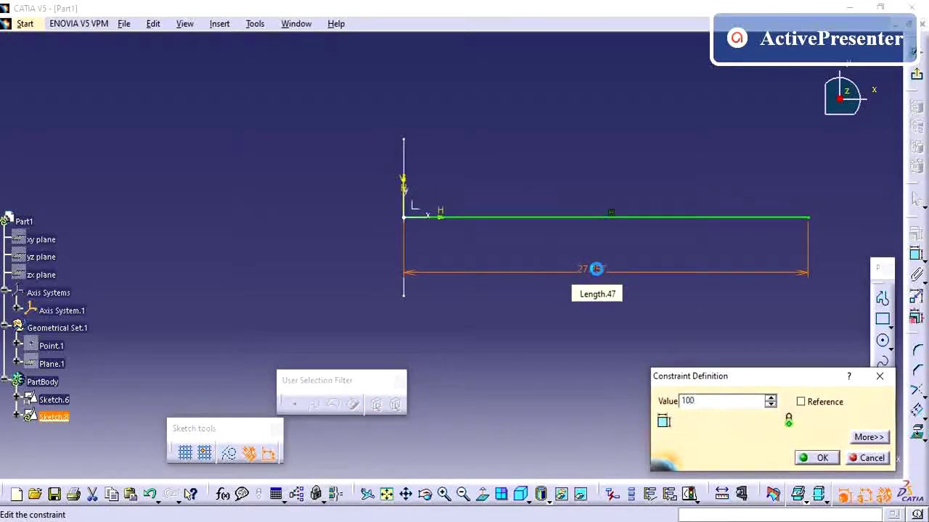
pyautogui.press('Return')
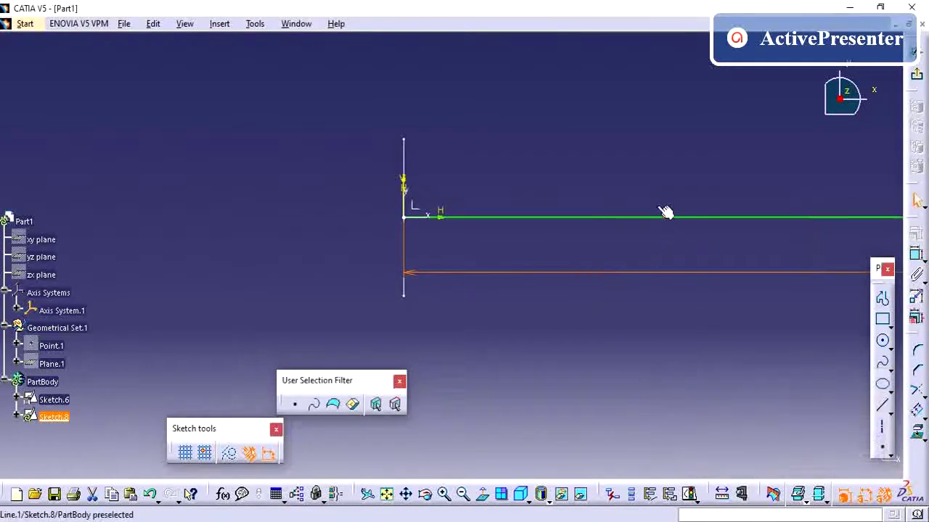
pyautogui.moveTo(701, 300)
pyautogui.mouseDown(button='middle')
pyautogui.moveTo(528, 319)
pyautogui.moveTo(527, 344)
pyautogui.mouseUp(button='middle')
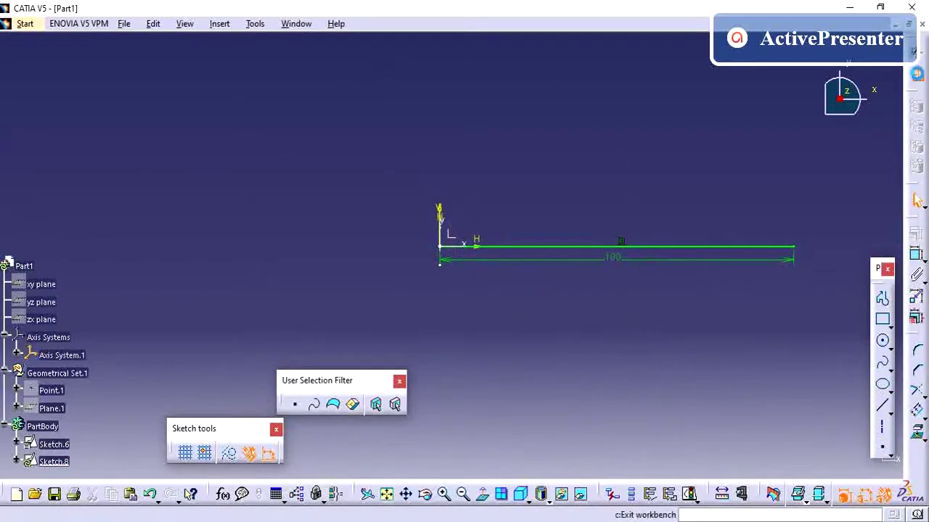
# Step: Exit the sketch and define a Rib with Sketch.6 as profile and Sketch.8 as center curve
pyautogui.click(916, 72)
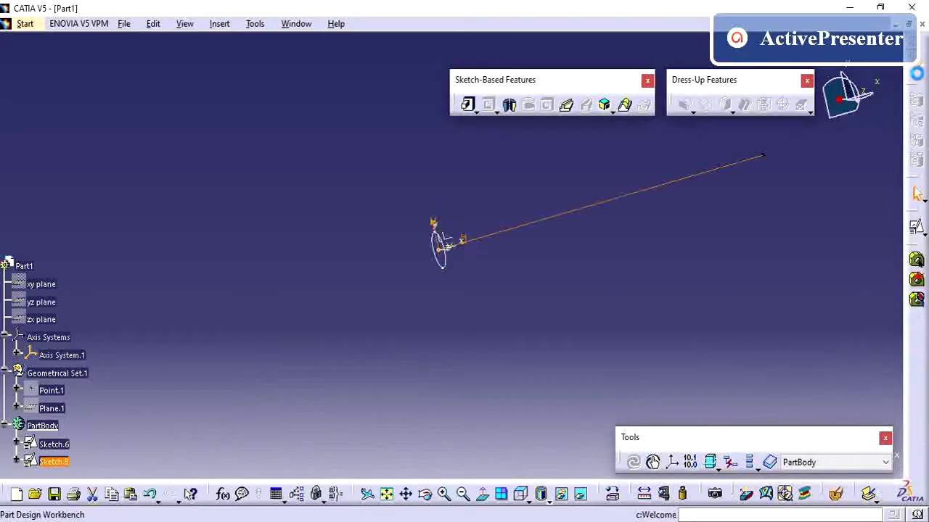
pyautogui.click(776, 272)
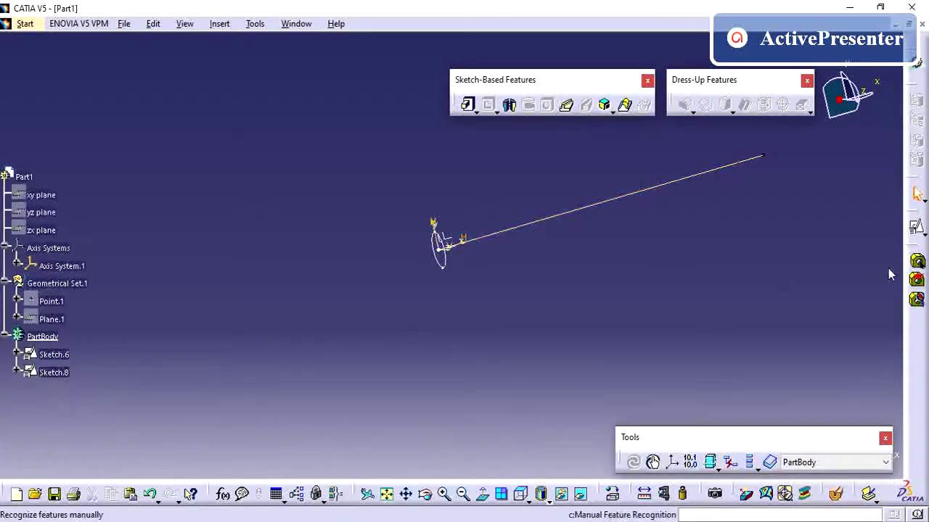
pyautogui.click(565, 108)
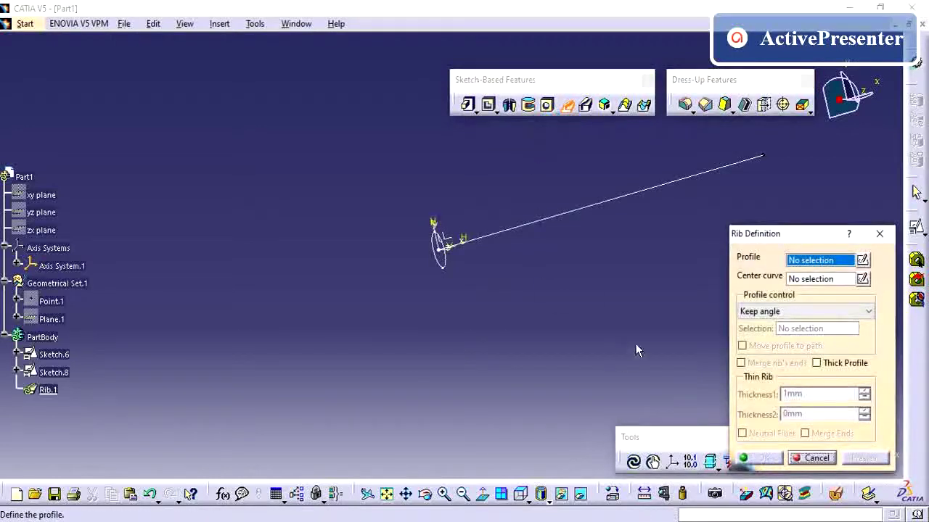
pyautogui.click(442, 260)
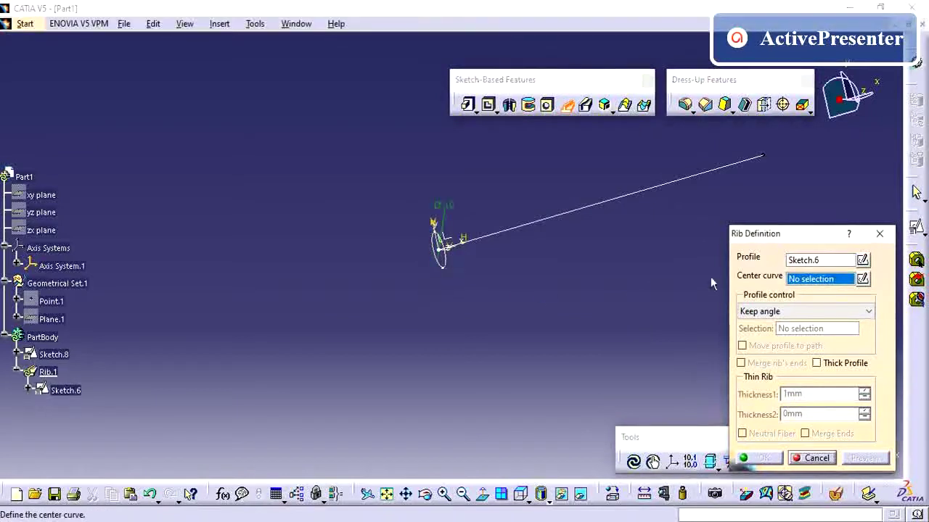
pyautogui.click(531, 222)
pyautogui.moveTo(620, 321); pyautogui.dragTo(642, 249, button='middle')
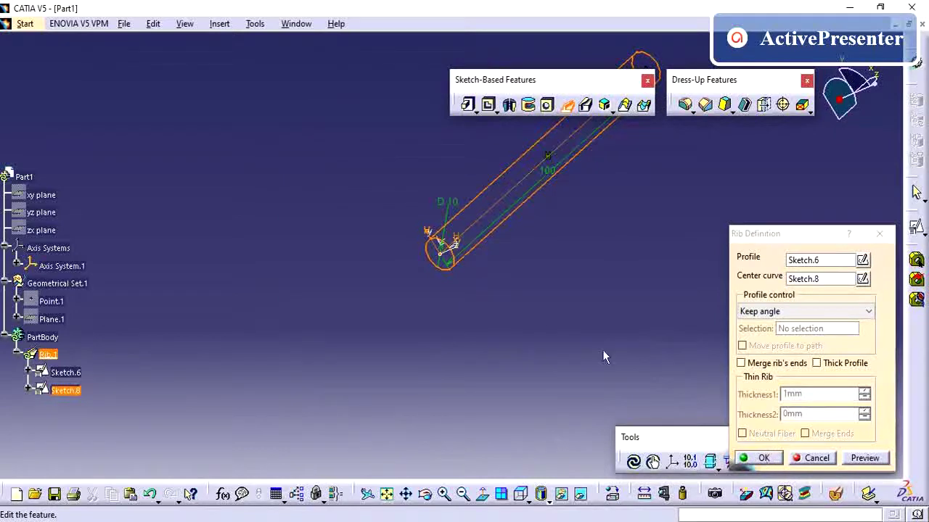
pyautogui.moveTo(542, 314); pyautogui.dragTo(558, 206, button='middle')
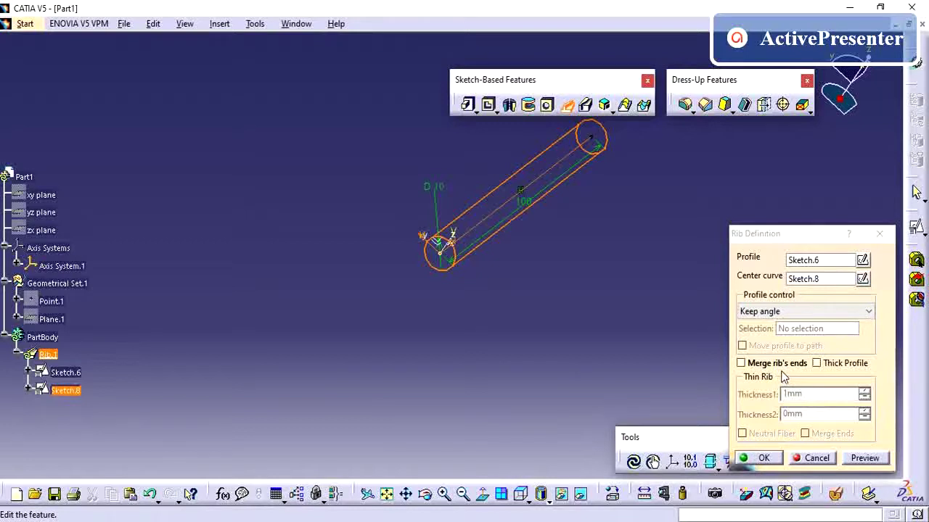
pyautogui.moveTo(718, 362); pyautogui.dragTo(542, 254, button='middle')
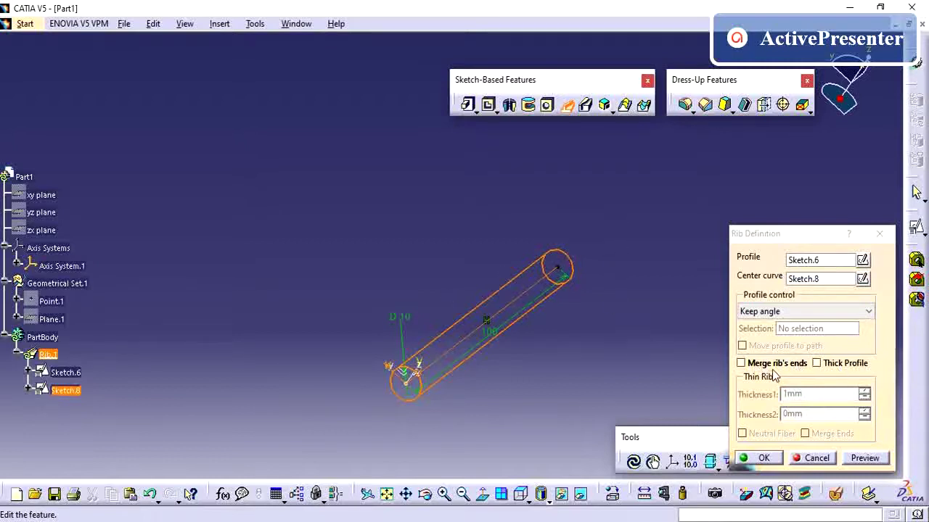
# Step: Try the Rib profile control options Pulling direction, Reference surface, then Keep angle
pyautogui.click(761, 312)
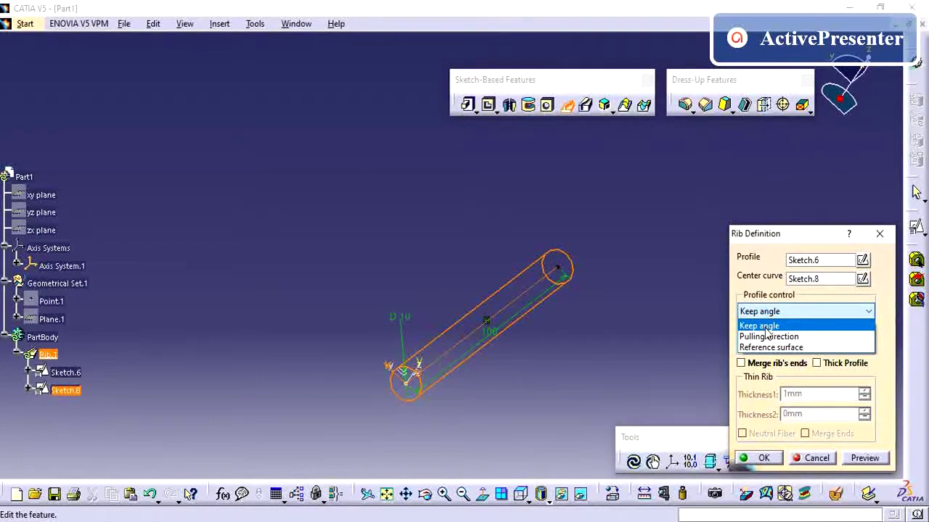
pyautogui.click(769, 336)
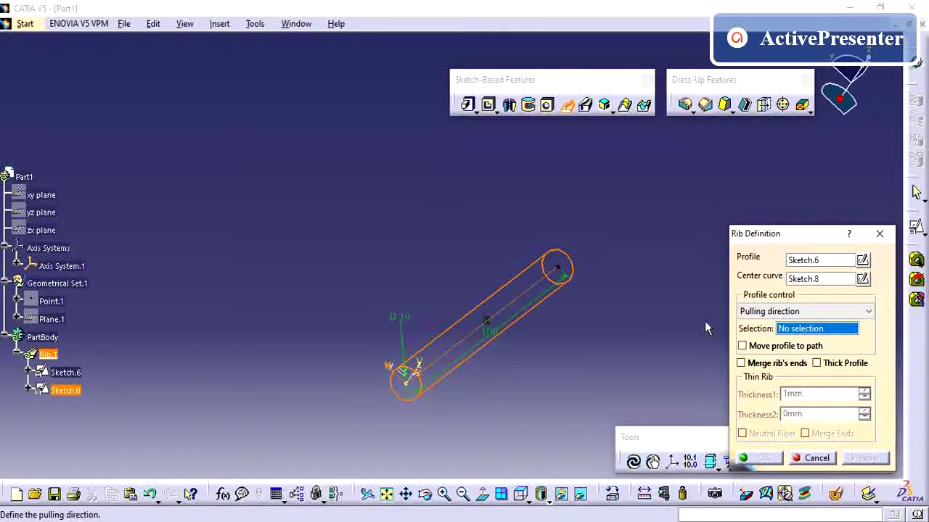
pyautogui.click(751, 311)
pyautogui.click(766, 347)
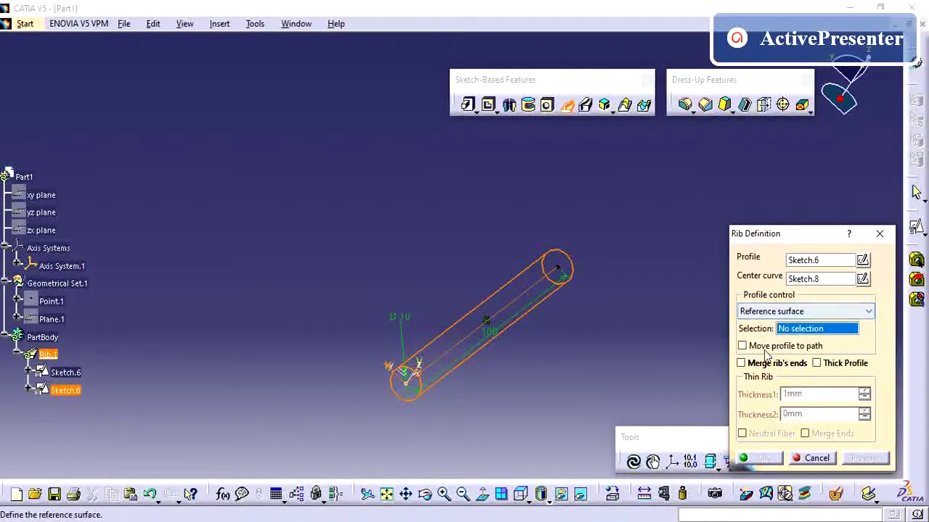
pyautogui.click(781, 311)
pyautogui.click(771, 324)
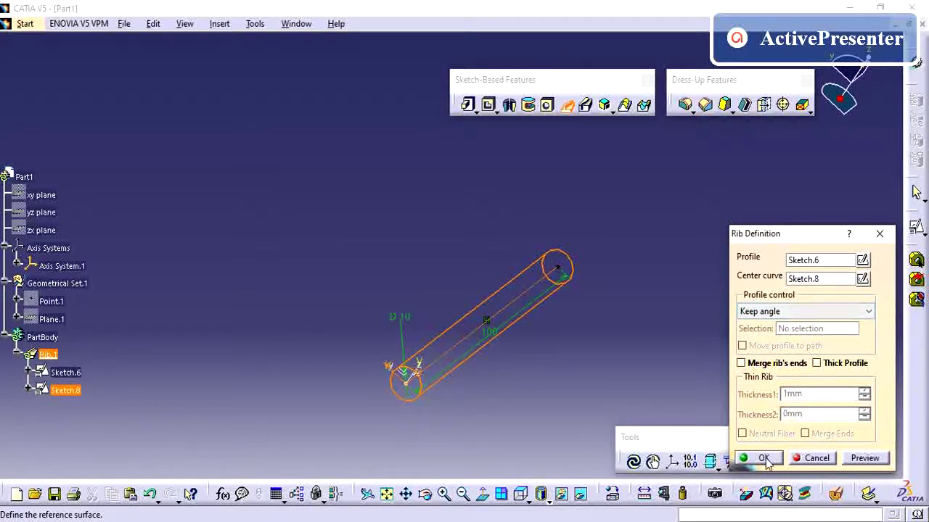
# Step: Set profile control to Pulling direction using the X Axis as the direction
pyautogui.click(798, 312)
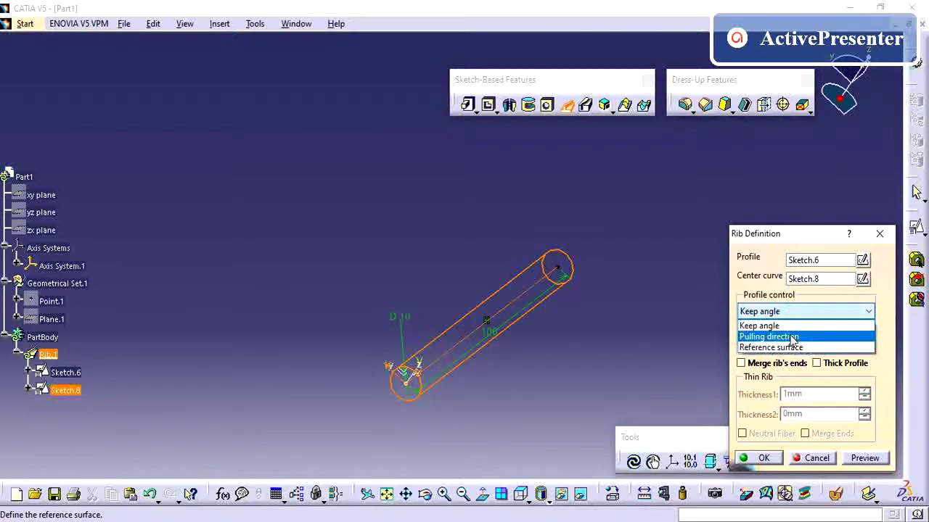
pyautogui.click(792, 338)
pyautogui.rightClick(795, 329)
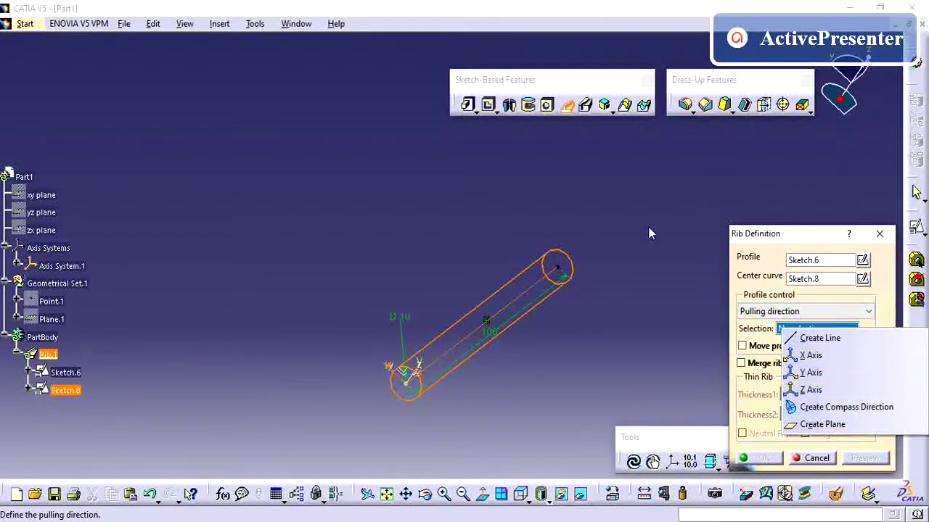
pyautogui.click(616, 271)
pyautogui.moveTo(616, 271); pyautogui.dragTo(791, 112, button='middle')
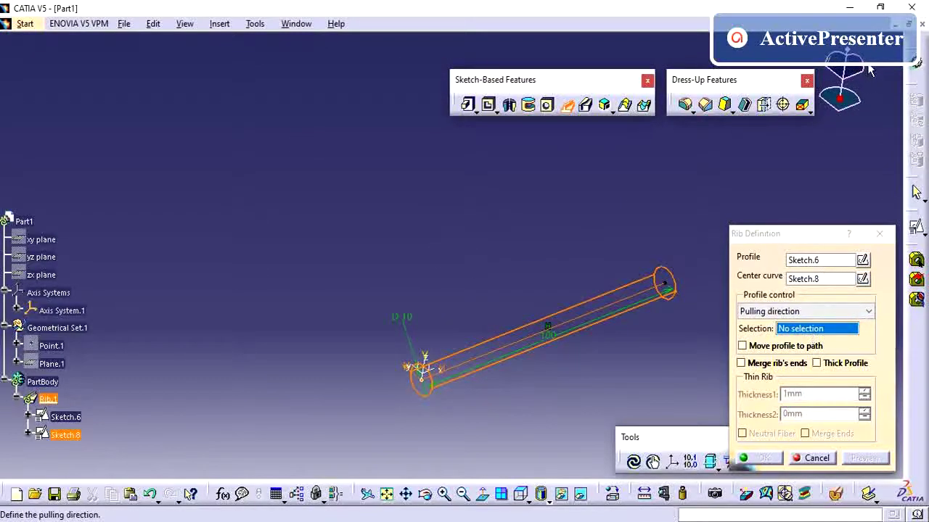
pyautogui.rightClick(790, 330)
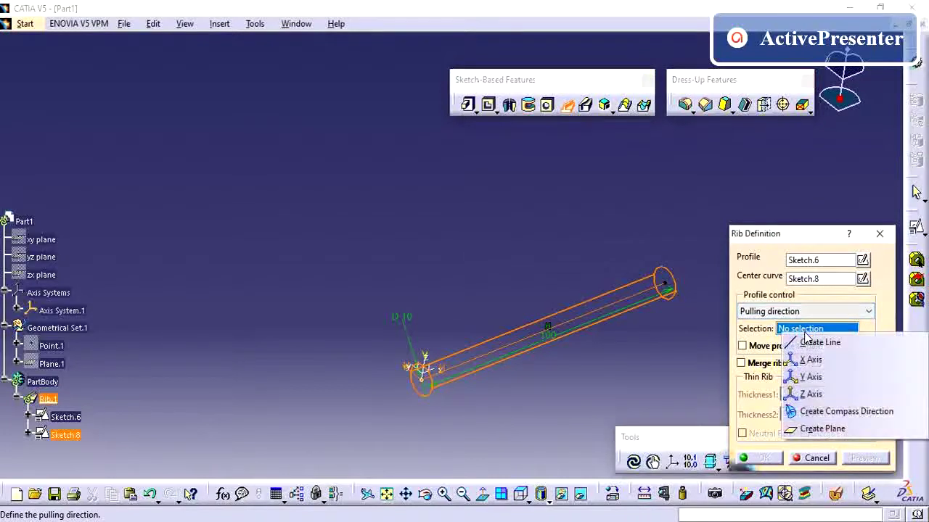
pyautogui.click(810, 360)
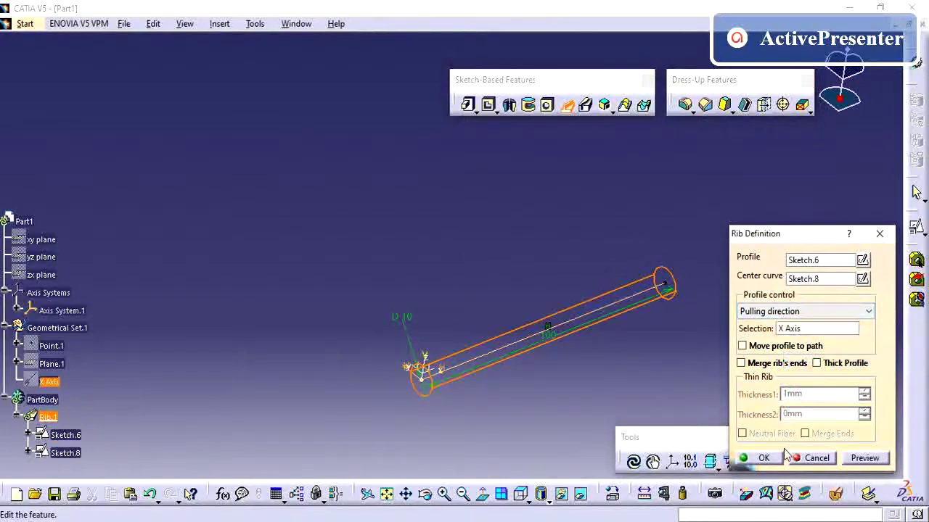
# Step: Confirm the Rib Definition to create Rib.1 as a solid 10 mm rod
pyautogui.click(763, 458)
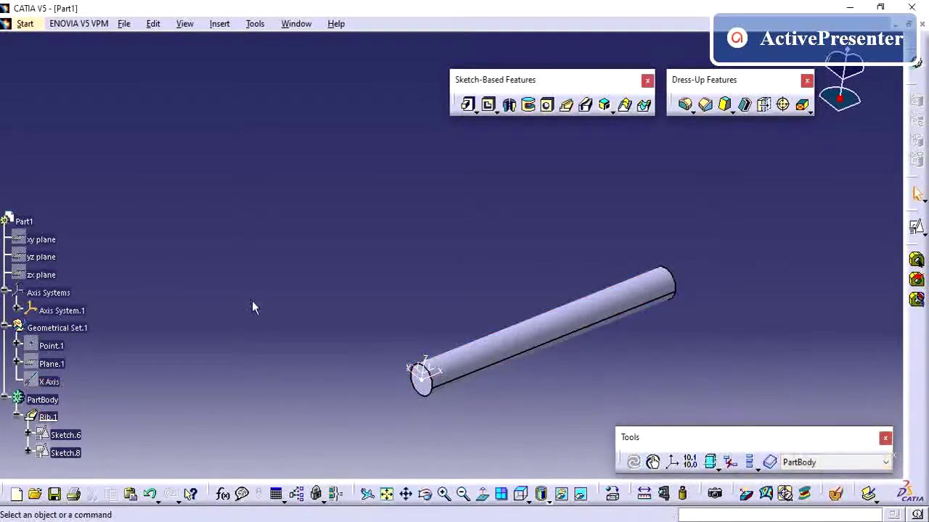